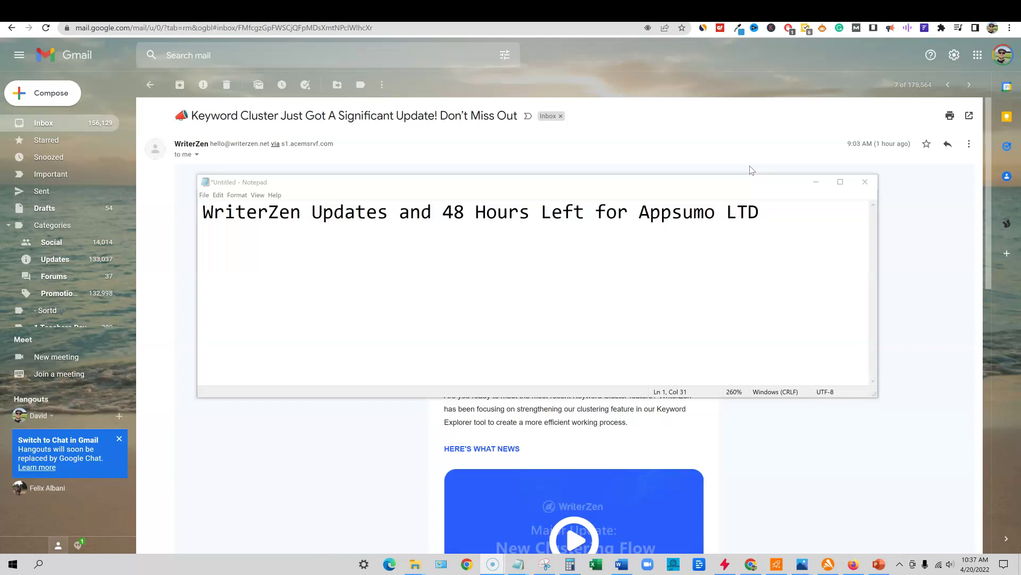
- Open the WriterZen $69 lifetime deal from AppSumo's What's hot offers
click(772, 13)
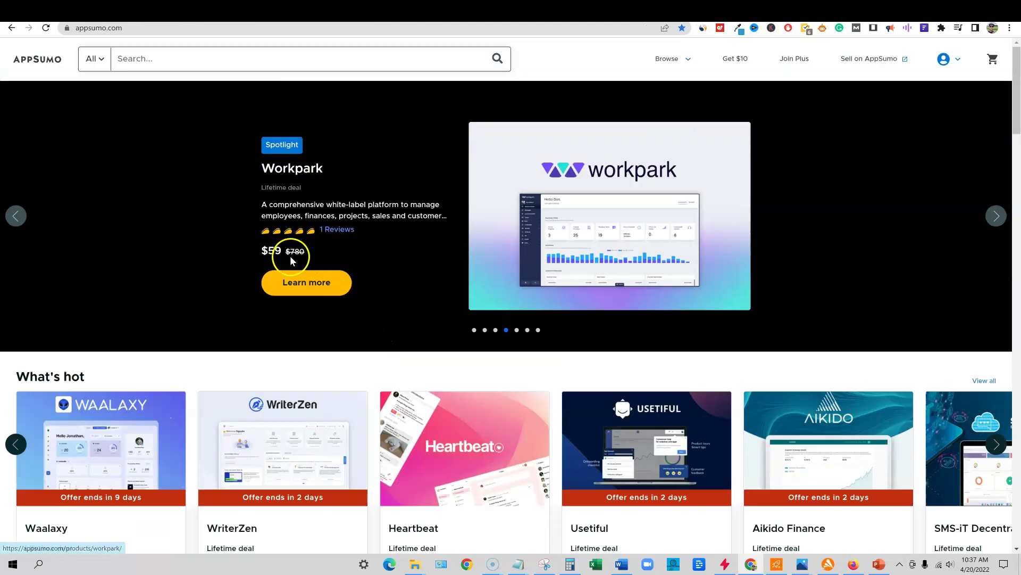
scroll(276, 248, down, 3)
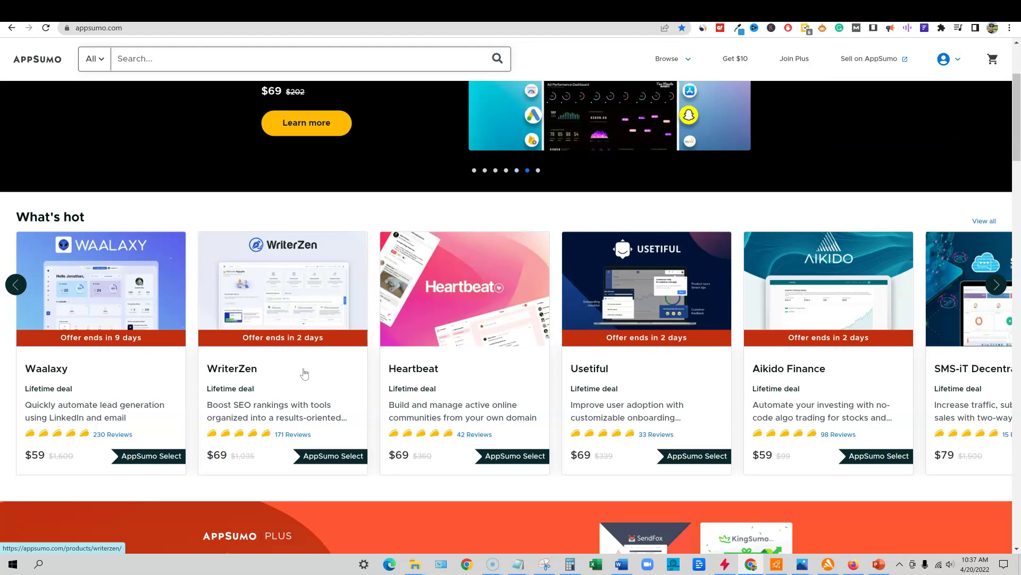
click(303, 373)
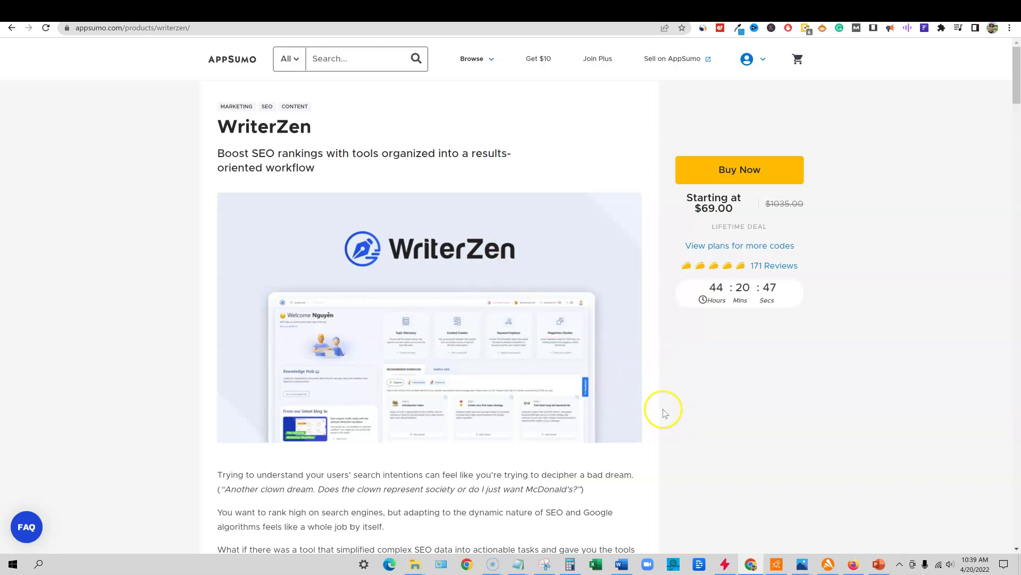
scroll(670, 410, down, 5)
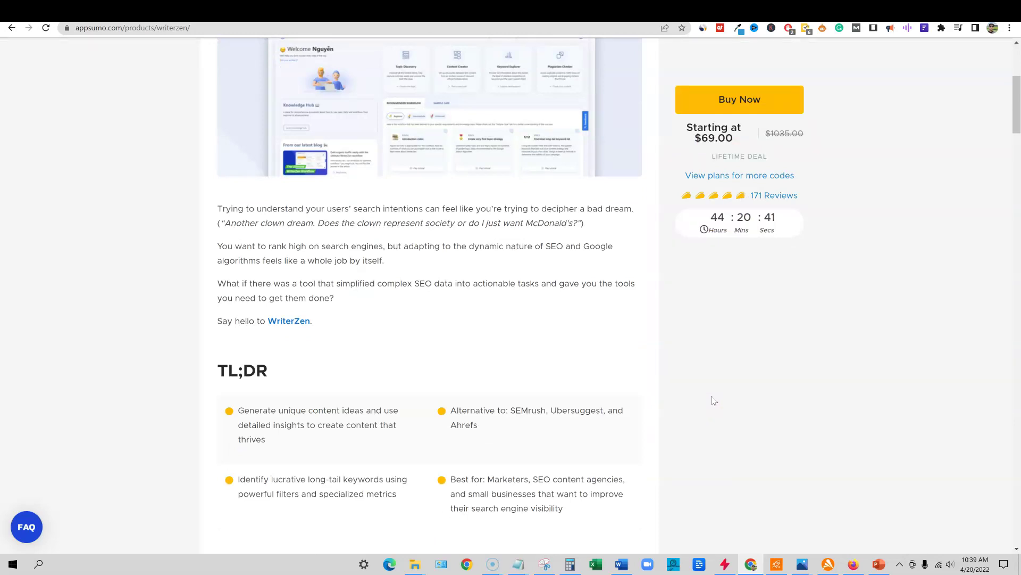
scroll(714, 401, down, 7)
scroll(714, 397, up, 8)
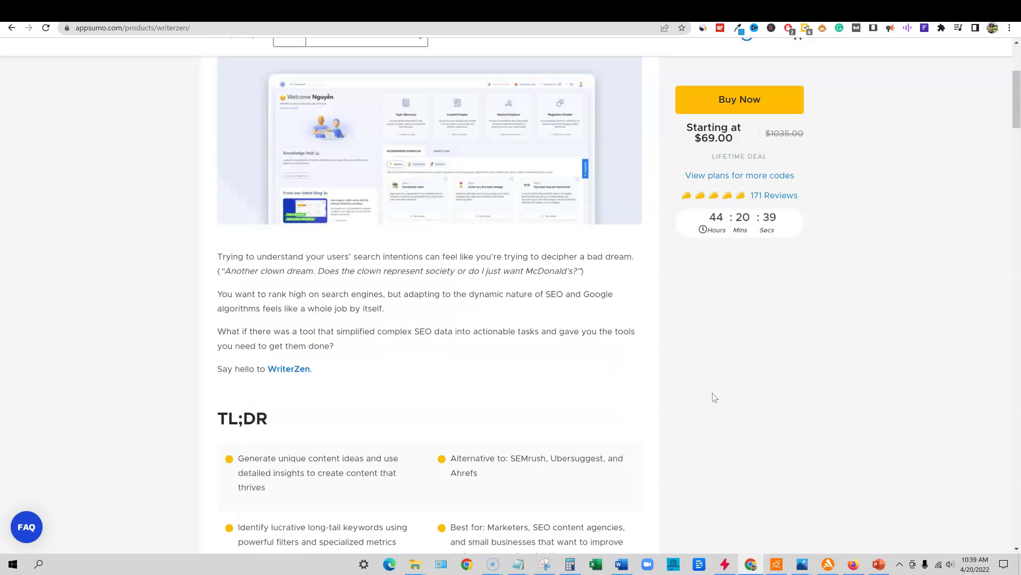
scroll(714, 397, up, 4)
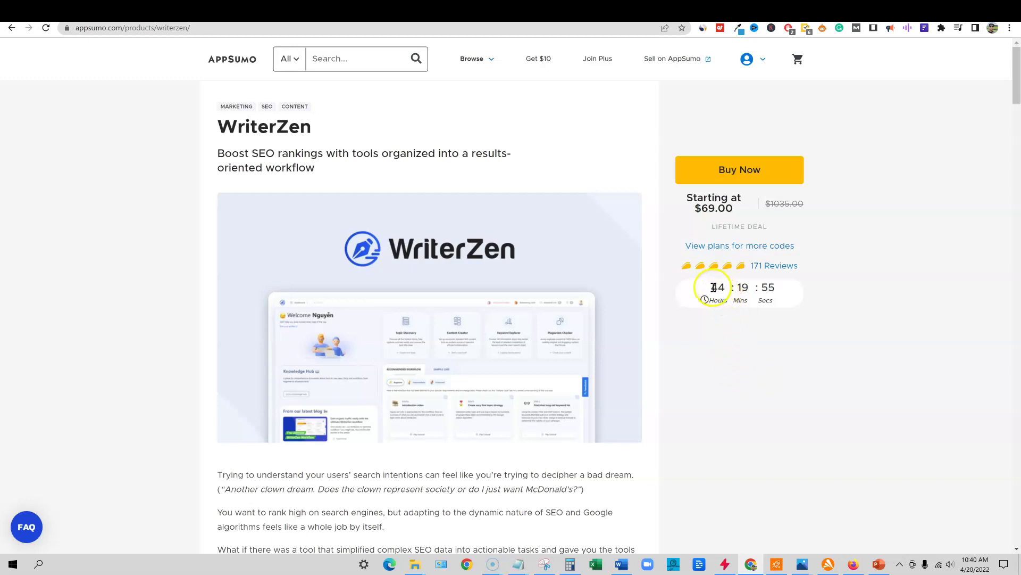
drag(713, 288, 796, 289)
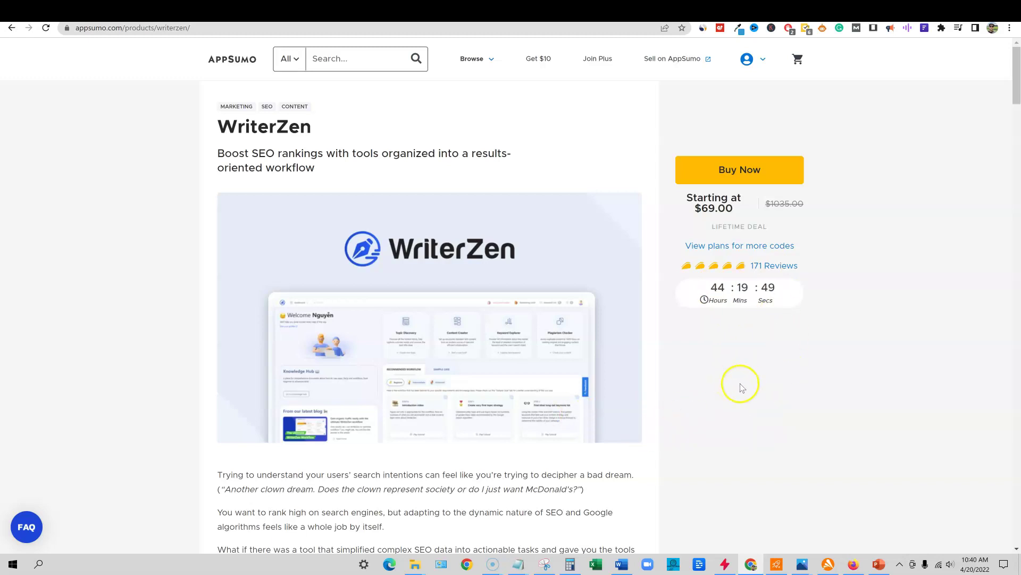
- Bring WriterZen's Single $69, Double $138 and Multiple $207 plan cards into view, checking the Select More Codes options
scroll(742, 386, down, 20)
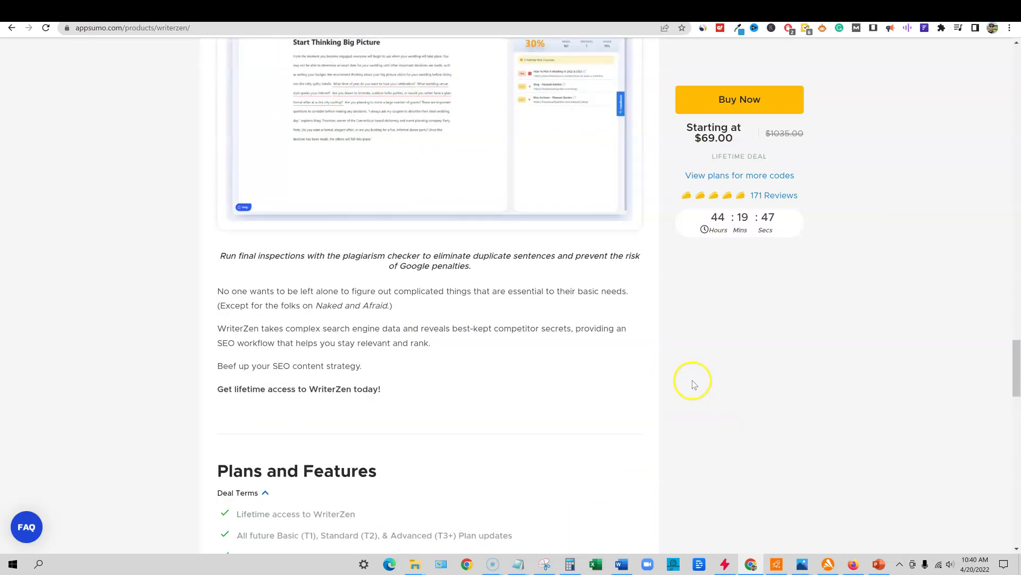
scroll(693, 384, down, 12)
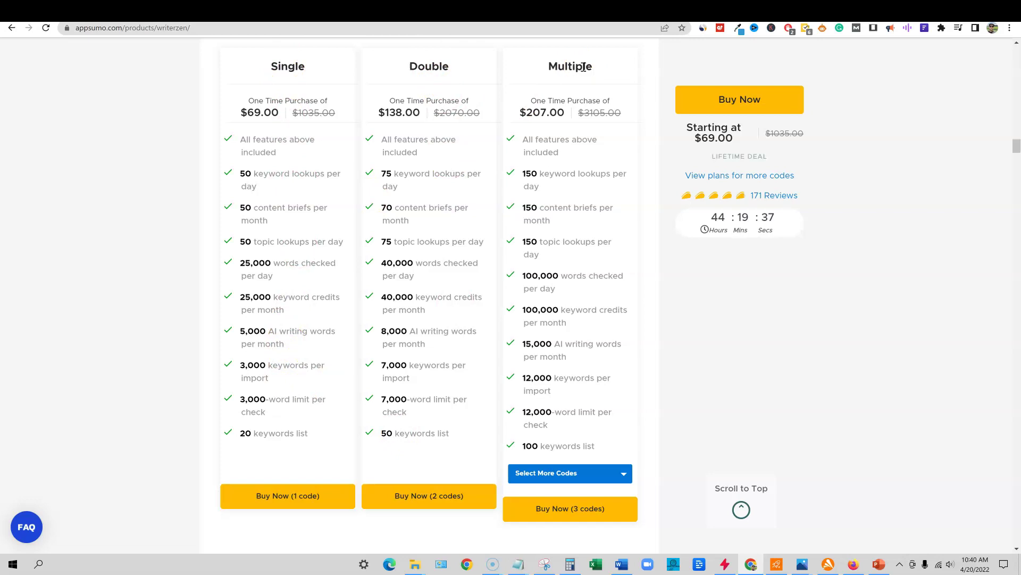
click(622, 477)
click(690, 385)
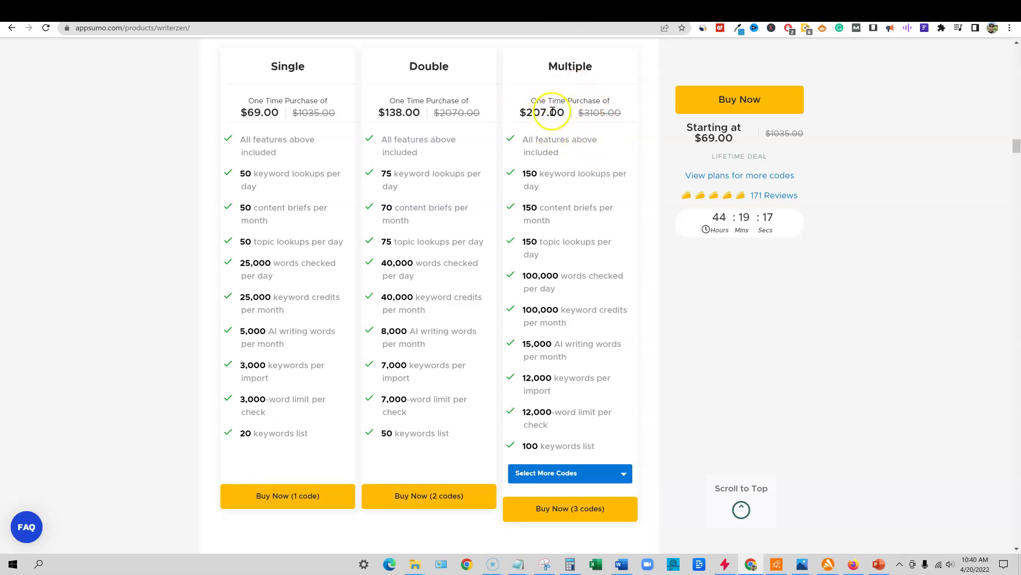
scroll(550, 293, up, 1)
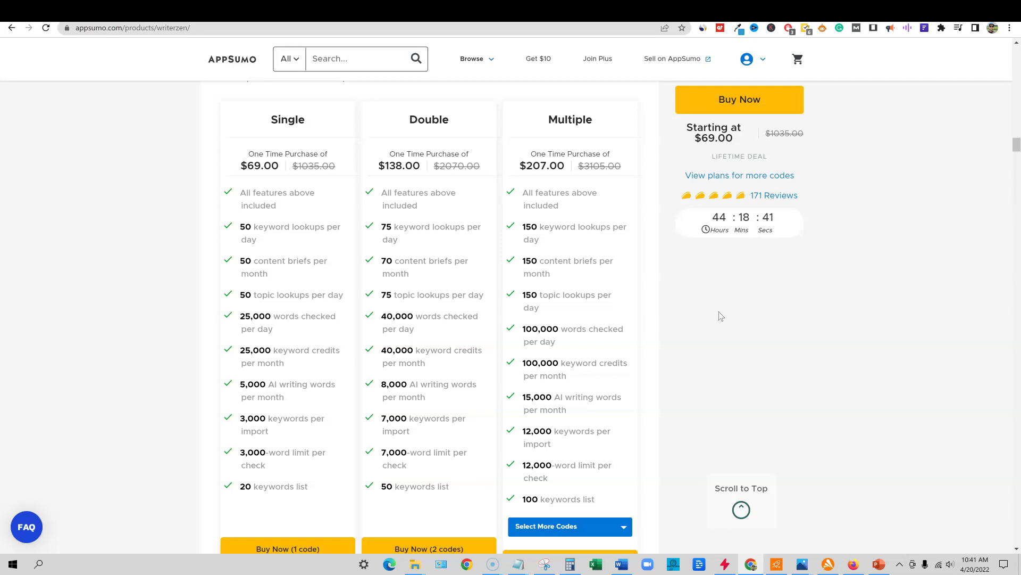
click(723, 317)
click(723, 313)
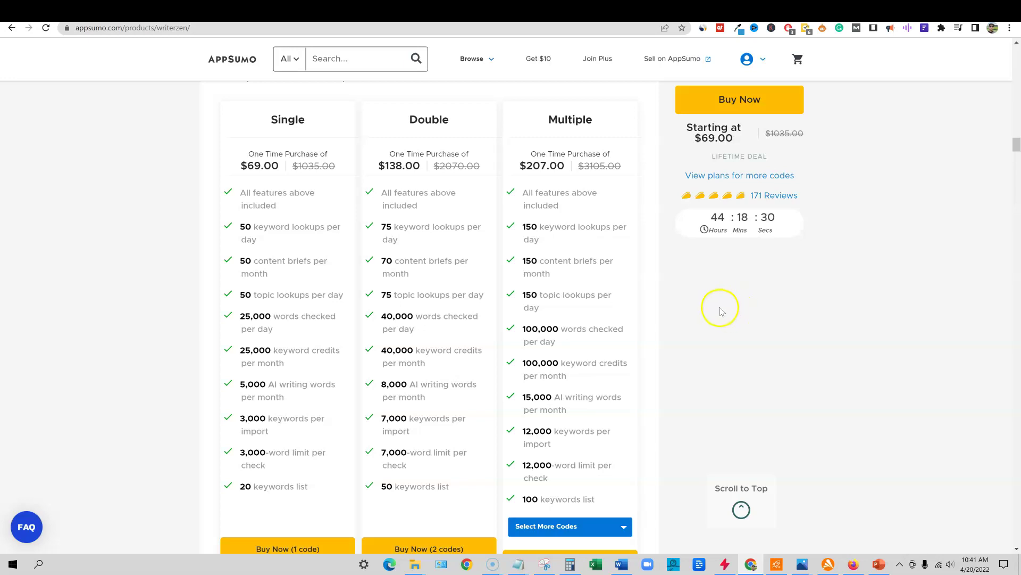
- In Gmail, scroll WriterZen's 'New Clustering Flow' email down to its bullet list of updates
click(854, 13)
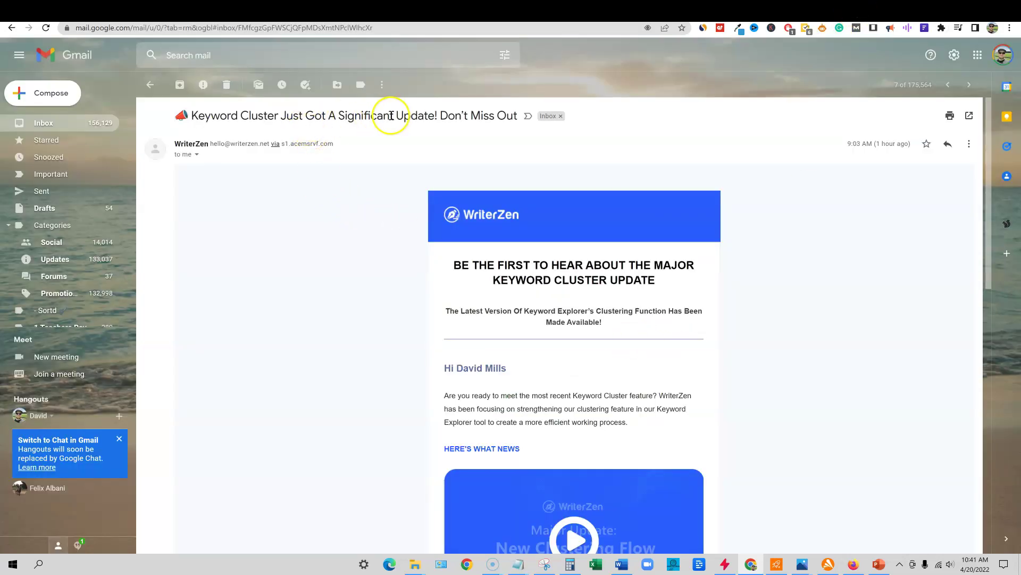
scroll(612, 330, down, 1)
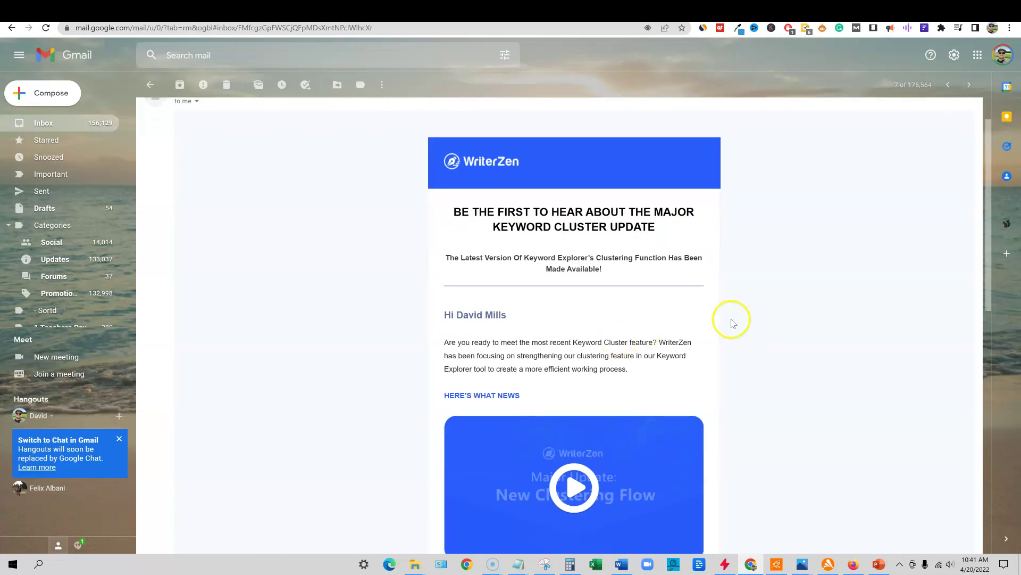
scroll(732, 321, down, 1)
scroll(641, 250, down, 1)
scroll(634, 252, down, 1)
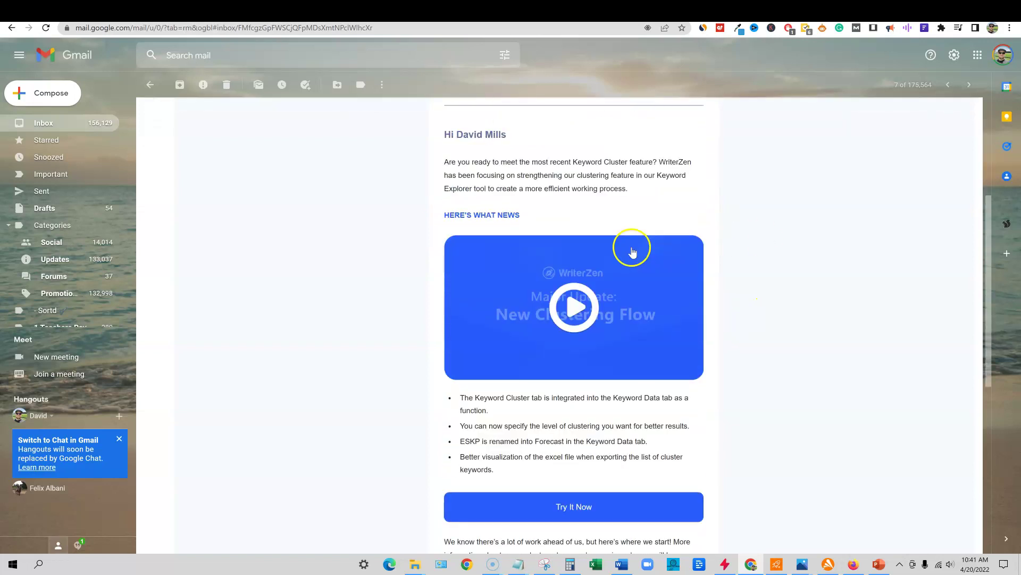
scroll(632, 251, down, 1)
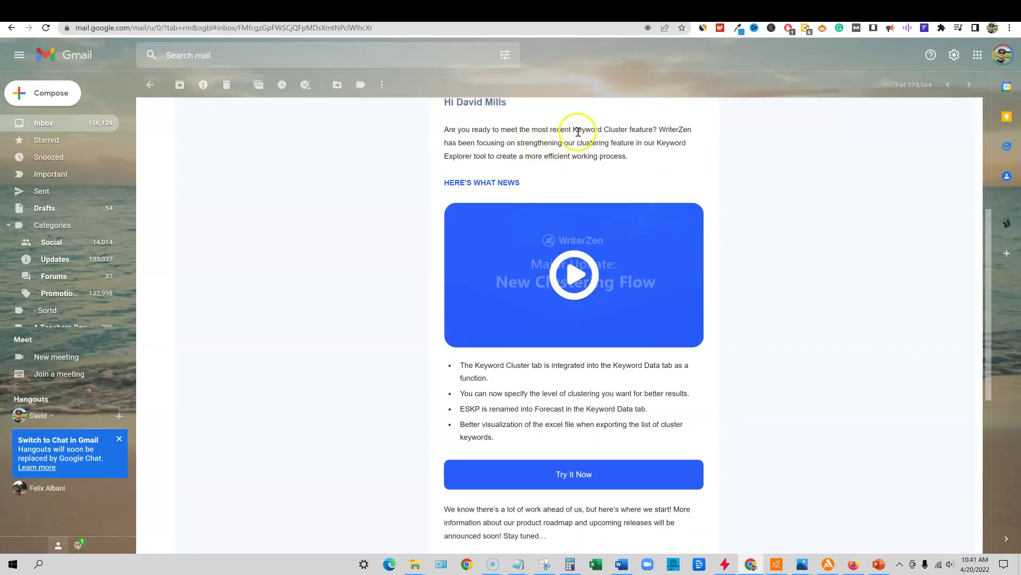
scroll(714, 228, down, 3)
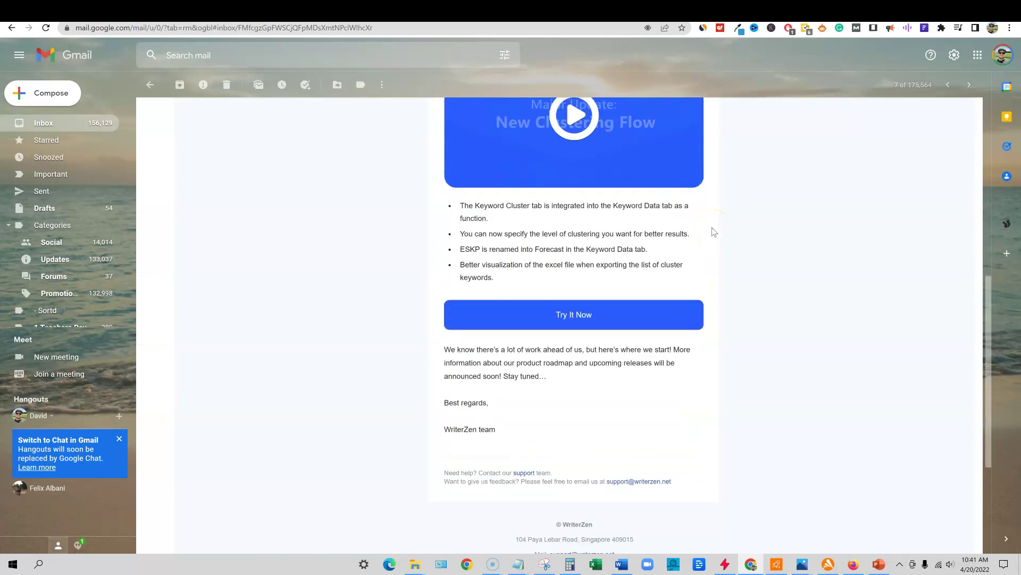
scroll(711, 228, up, 4)
scroll(560, 306, down, 3)
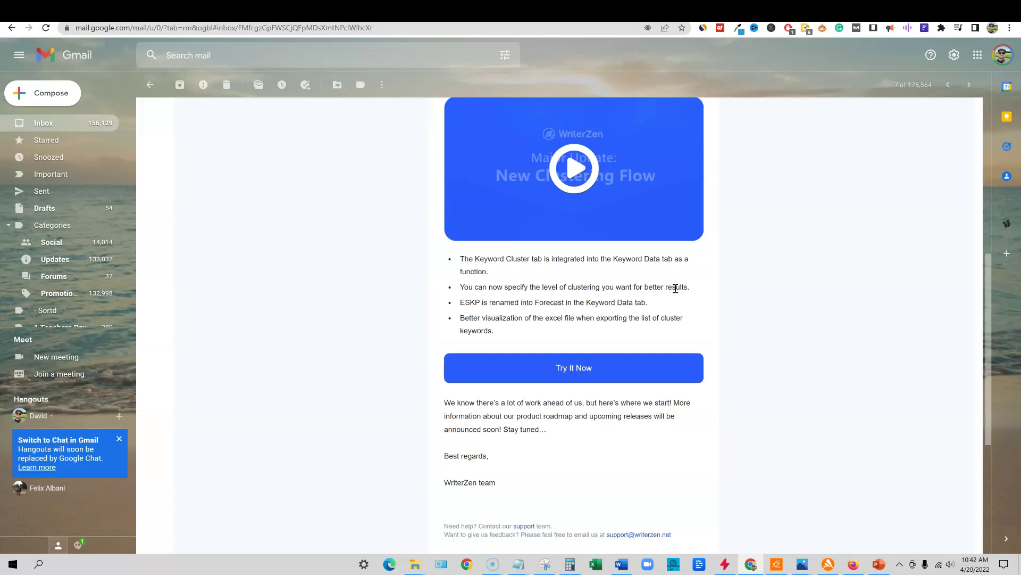
- Highlight the renamed term ESKP and its new name Forecast in the third bullet
double_click(461, 302)
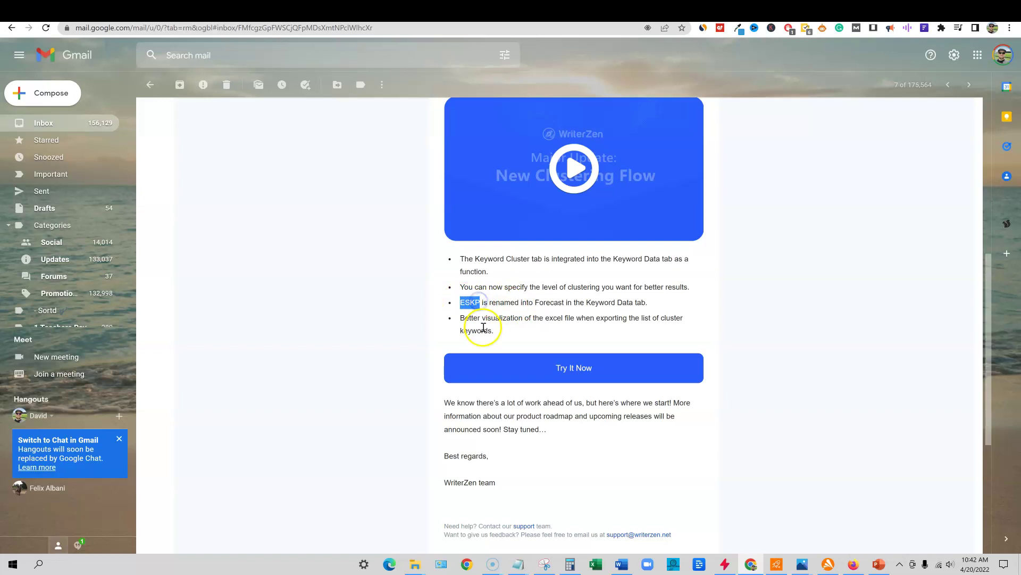
click(463, 301)
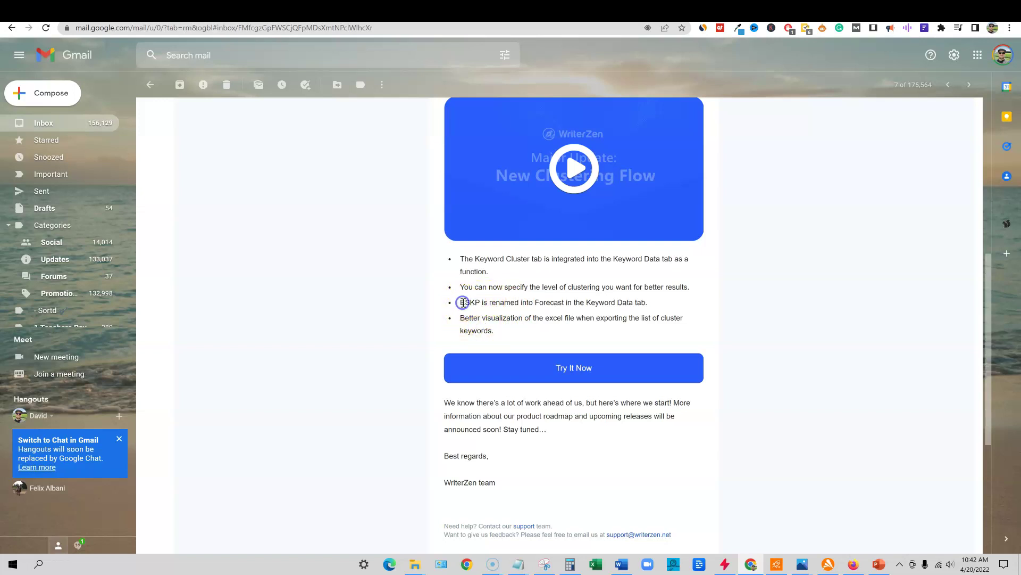
double_click(463, 302)
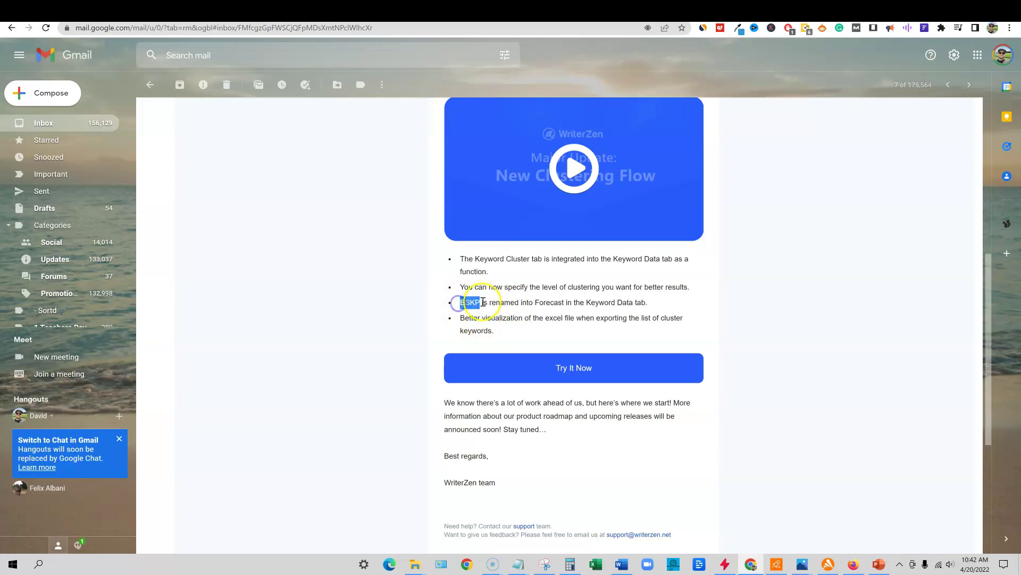
click(483, 301)
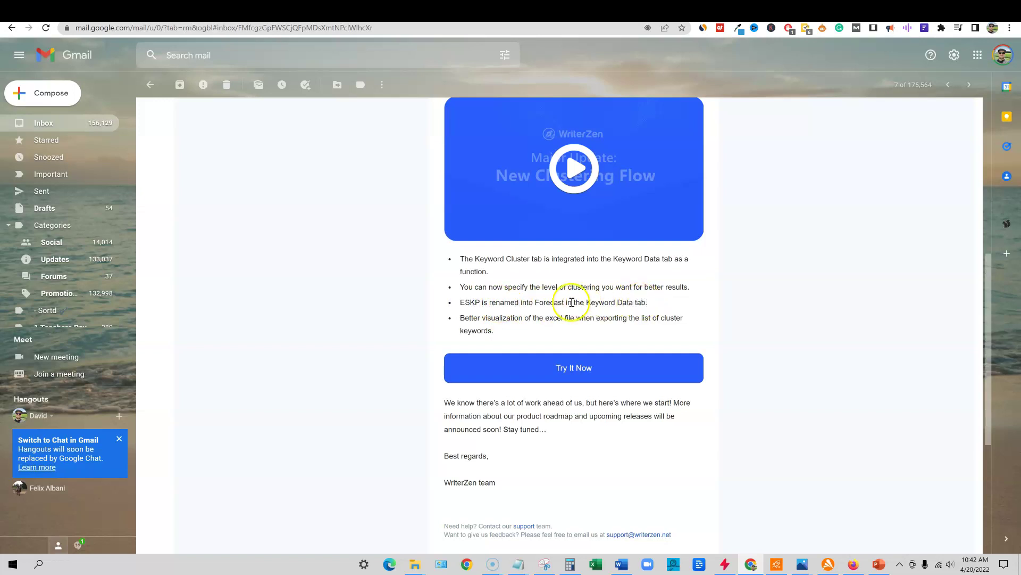
drag(565, 302, 535, 302)
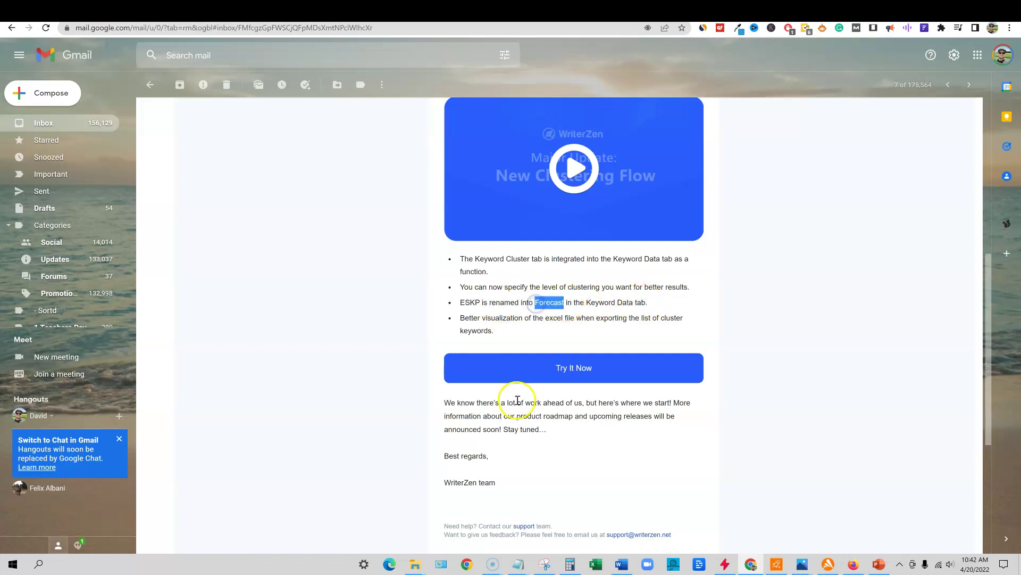
click(526, 302)
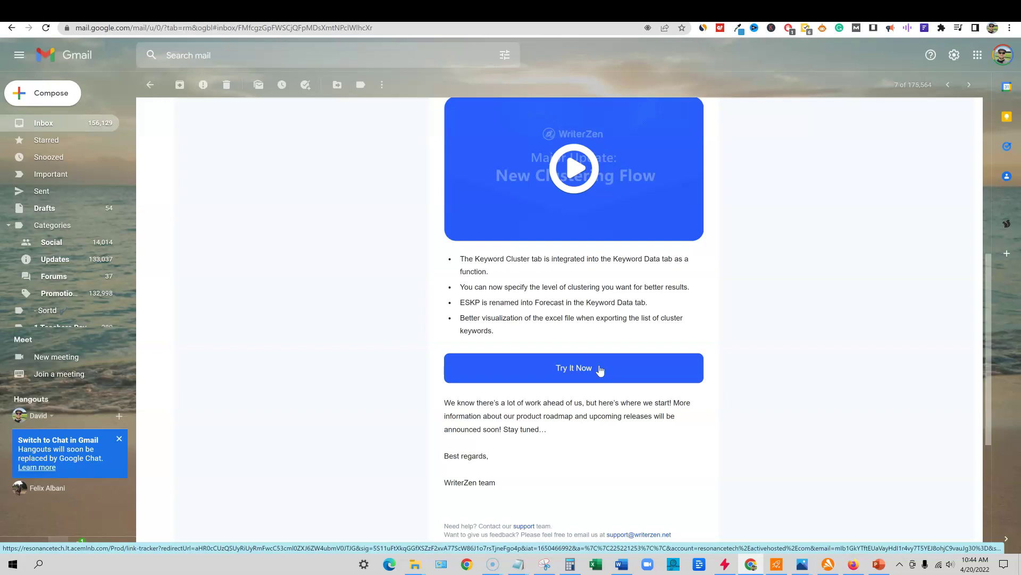
- Scroll to the four new features list and the Try It Now button
scroll(637, 366, down, 1)
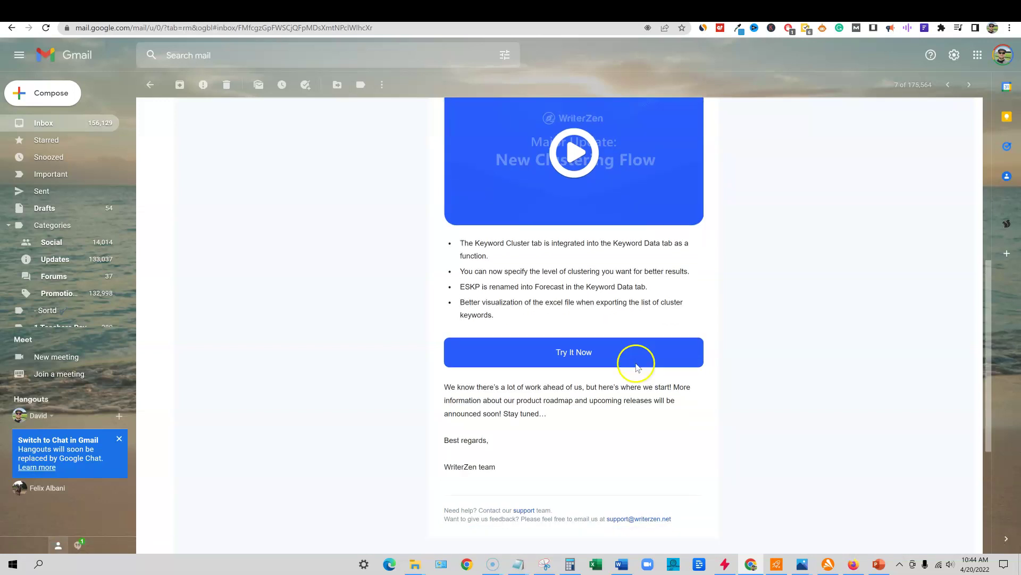
scroll(637, 366, up, 6)
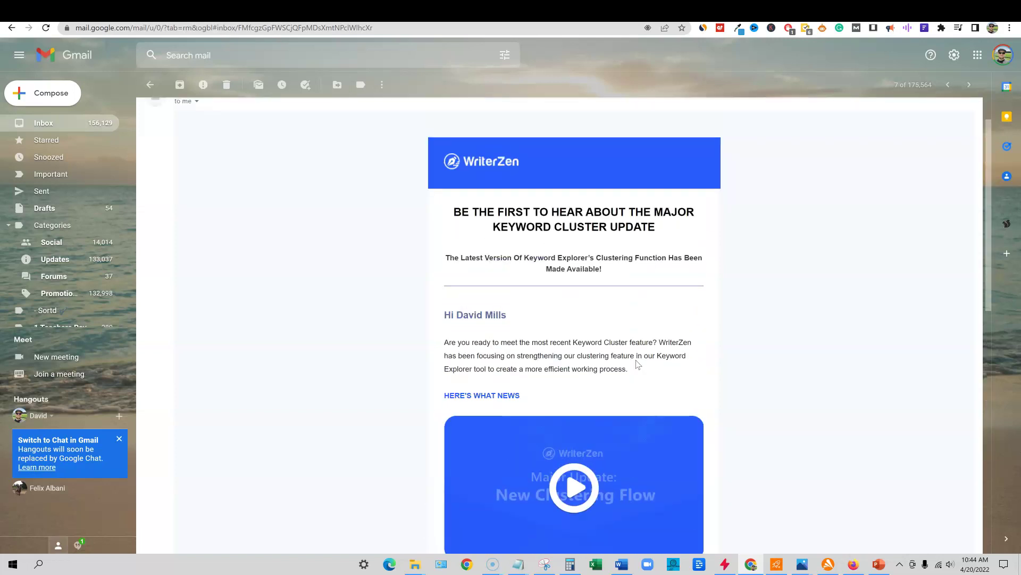
scroll(637, 366, down, 5)
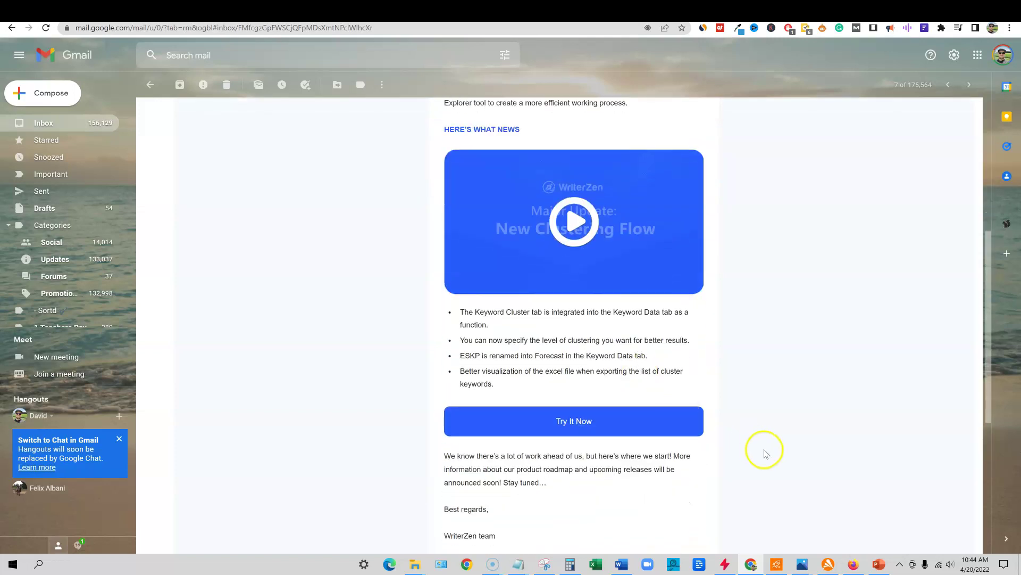
- Log in to the WriterZen dashboard and dismiss the clustering feature announcement
click(904, 12)
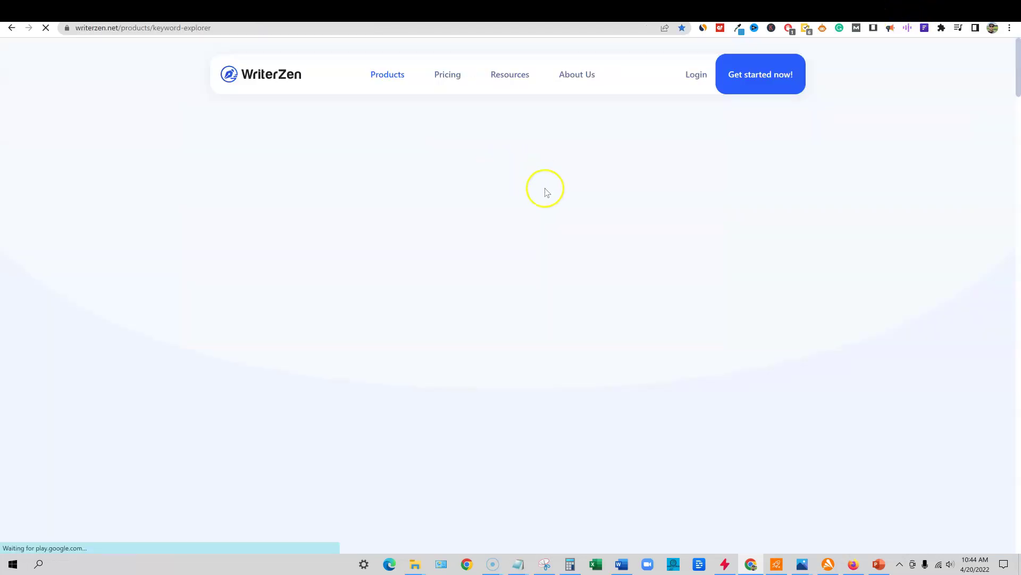
click(696, 75)
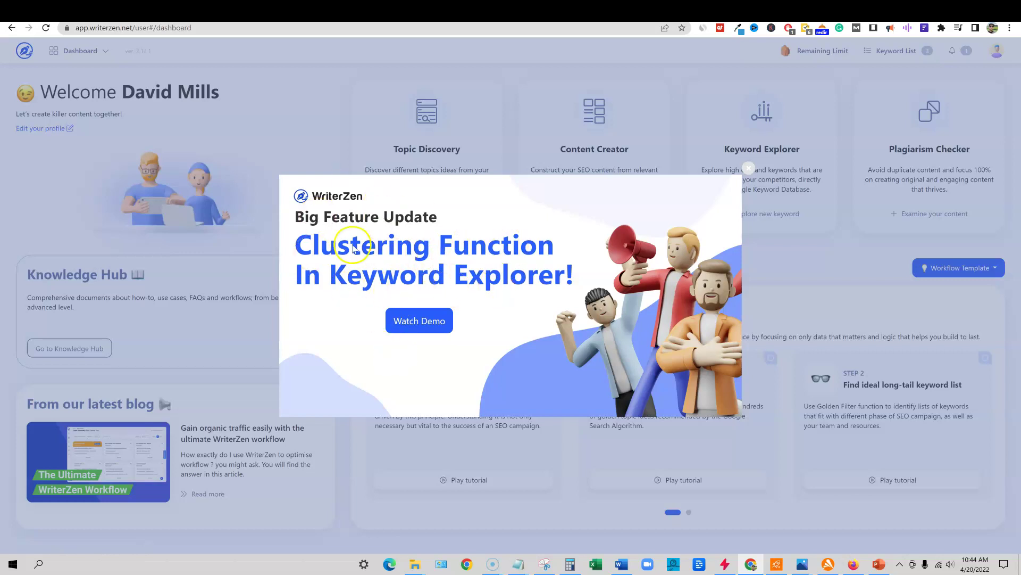
click(748, 169)
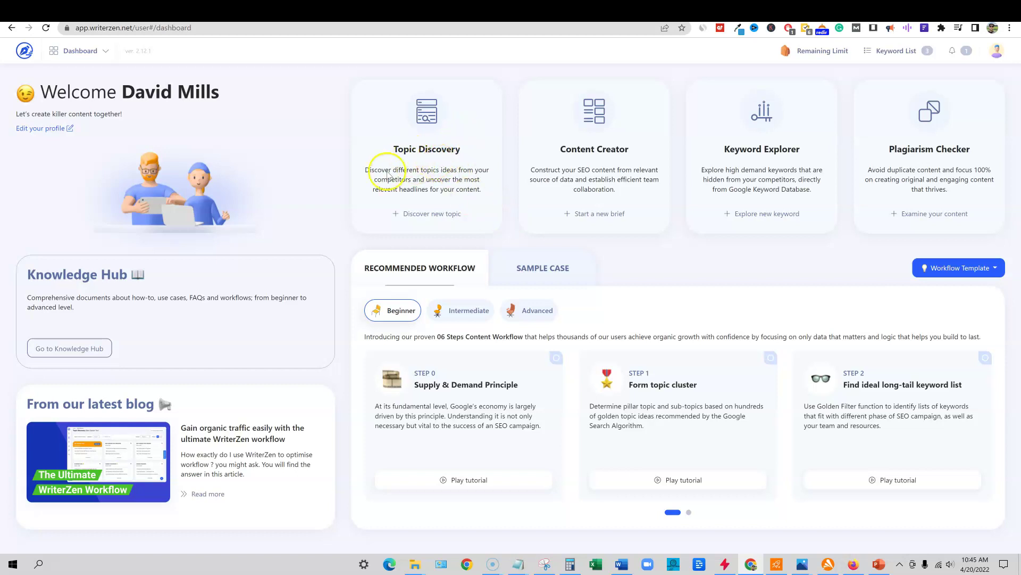
- Search Keyword Explorer for 'camping gear' in United States English
click(756, 219)
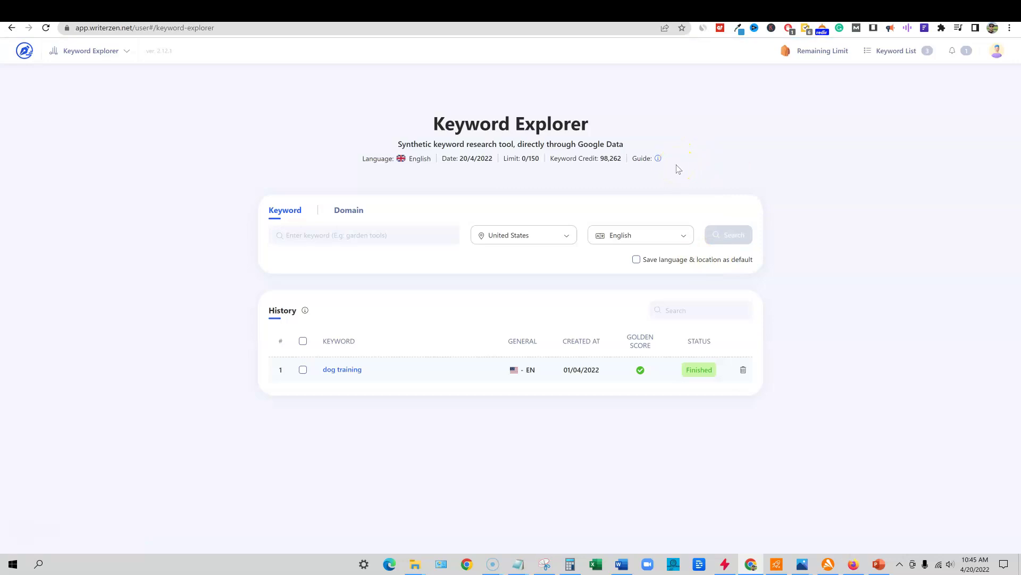
click(396, 234)
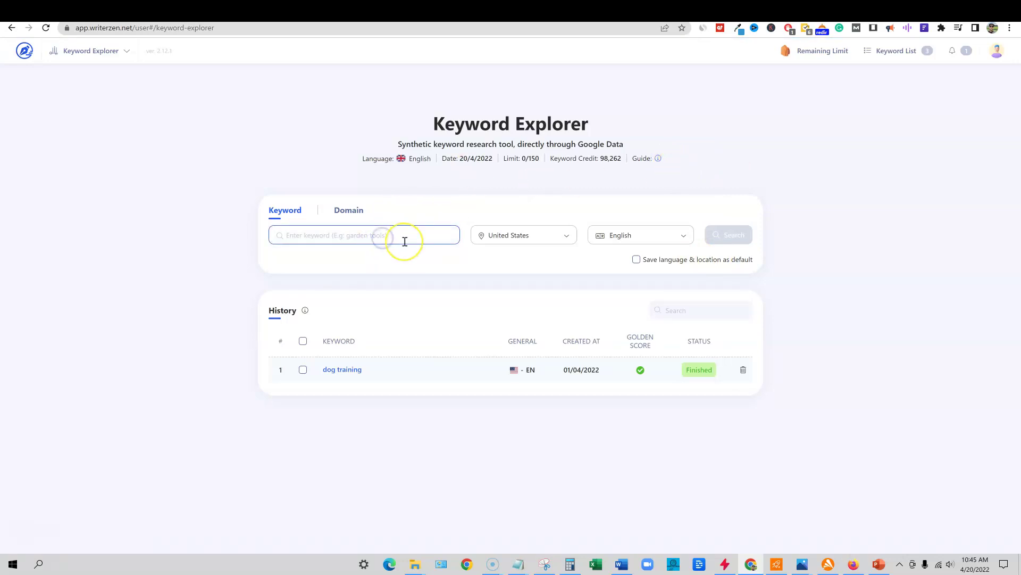
text(camping gear)
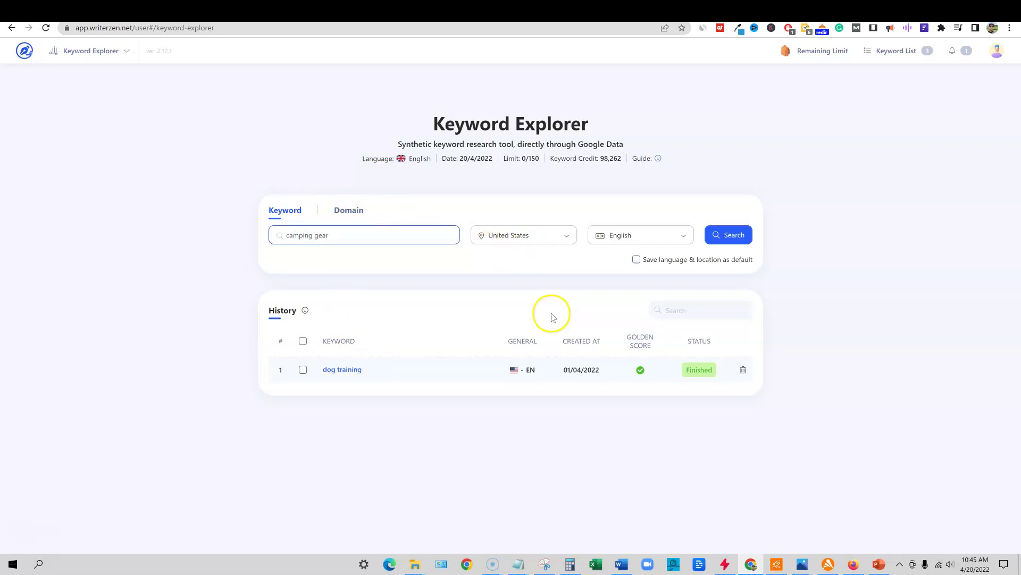
key(Return)
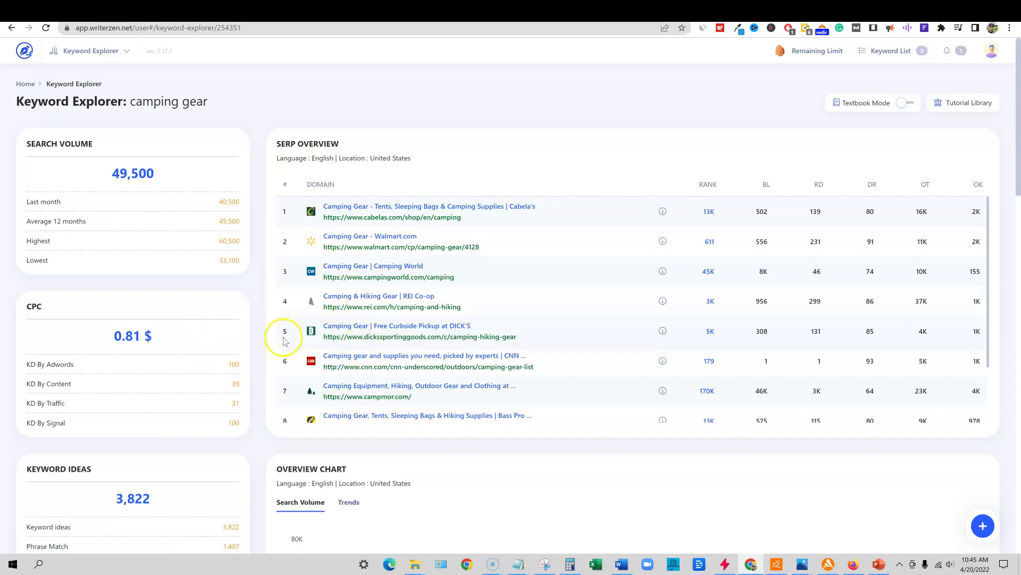
- Read the monthly search volumes on the camping gear Overview Chart
scroll(285, 341, down, 2)
scroll(359, 456, down, 5)
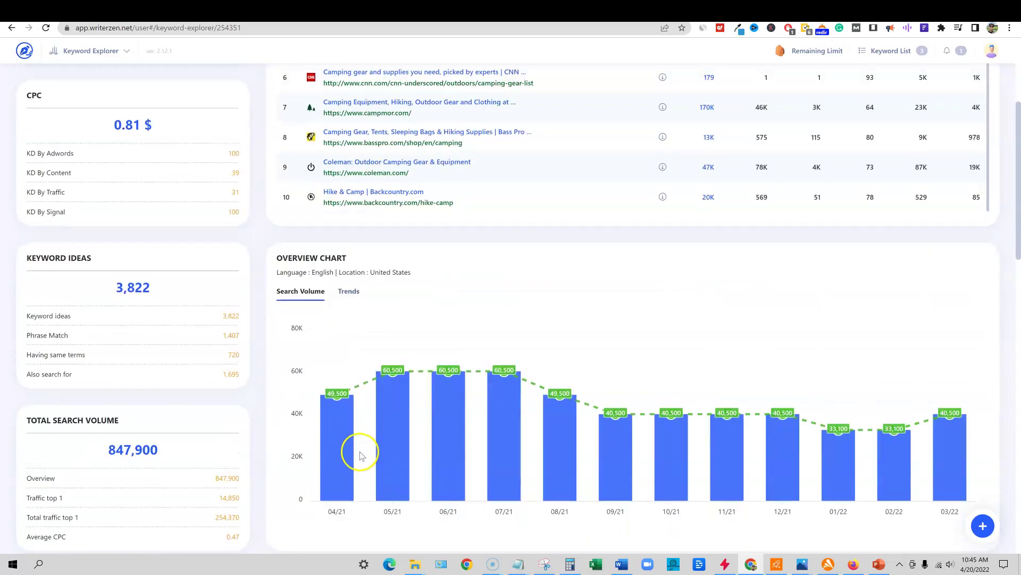
scroll(360, 456, down, 1)
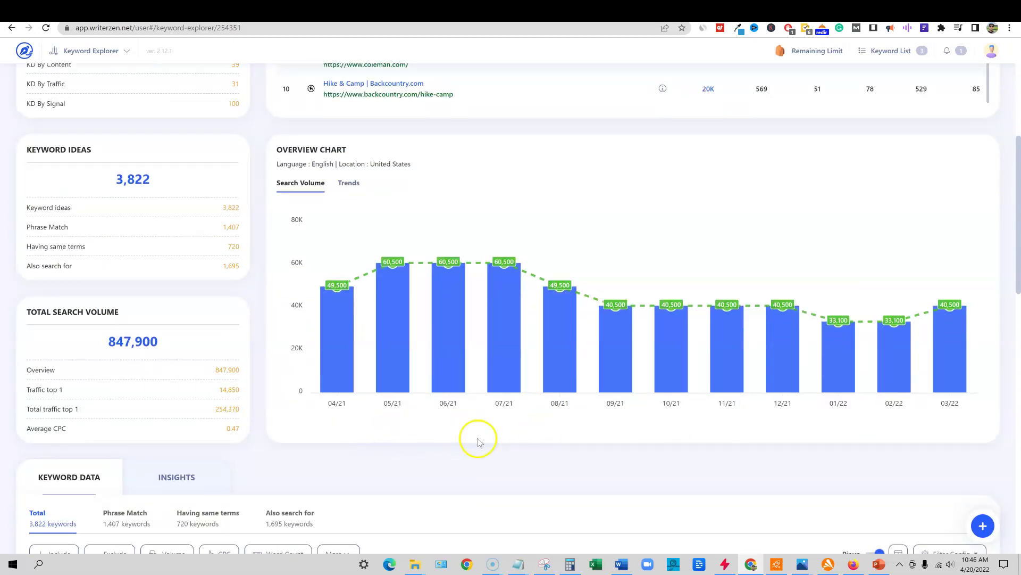
mouse_move(456, 319)
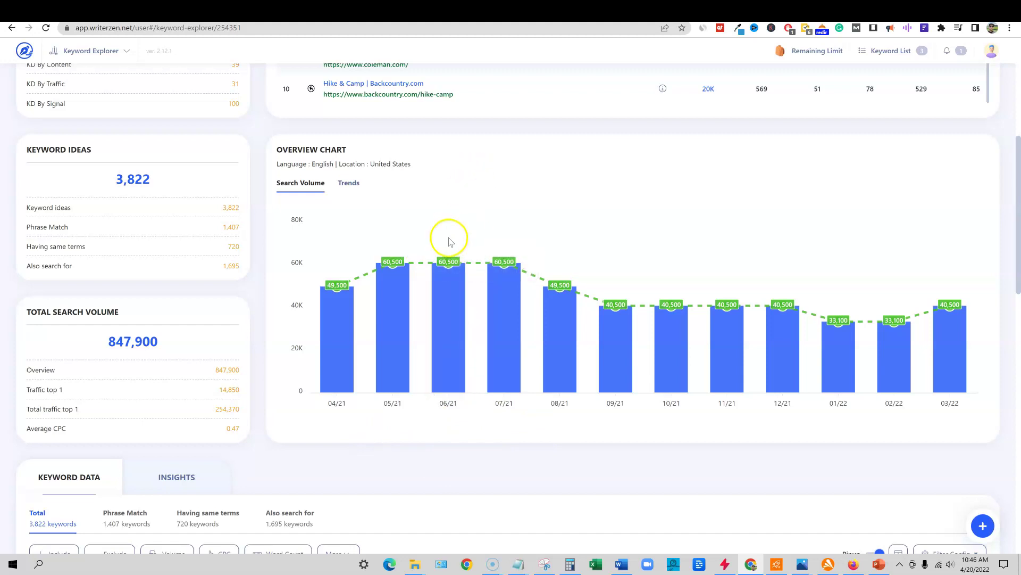
mouse_move(395, 351)
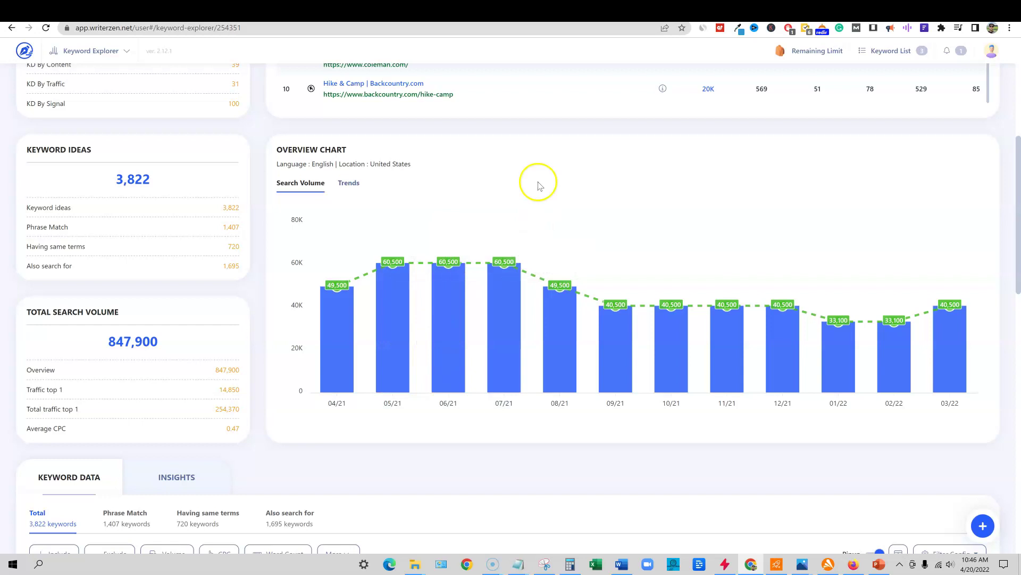
mouse_move(513, 323)
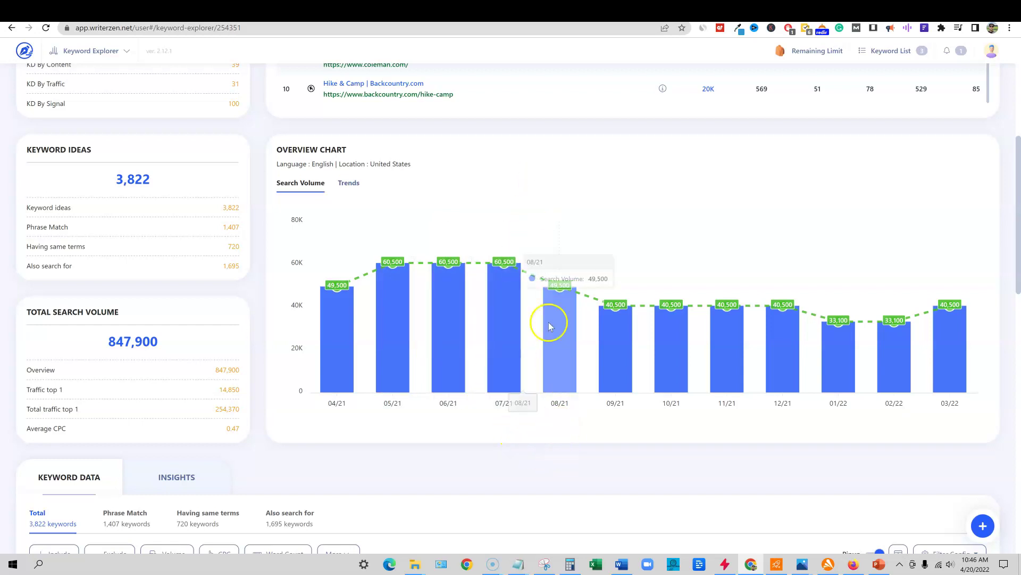
mouse_move(585, 307)
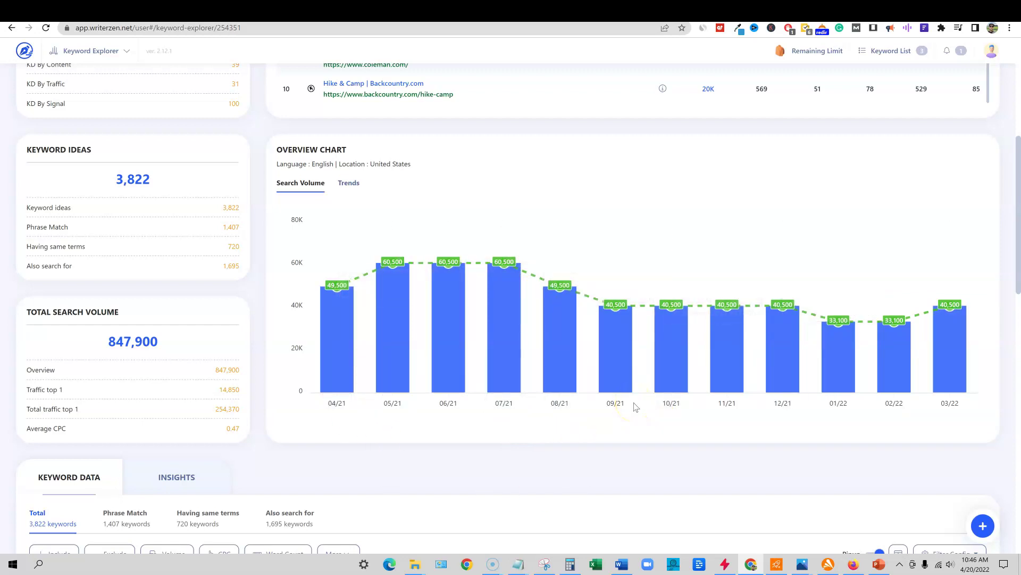
- Scroll to the Keyword Data table showing 847,900 volume across 3,822 keywords
click(598, 413)
scroll(515, 365, down, 3)
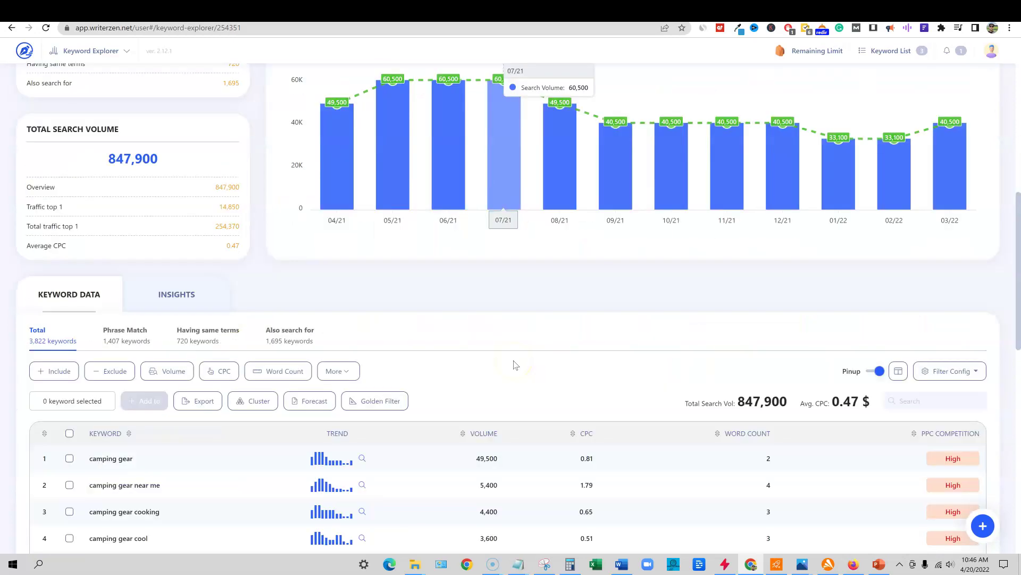
scroll(541, 308, down, 3)
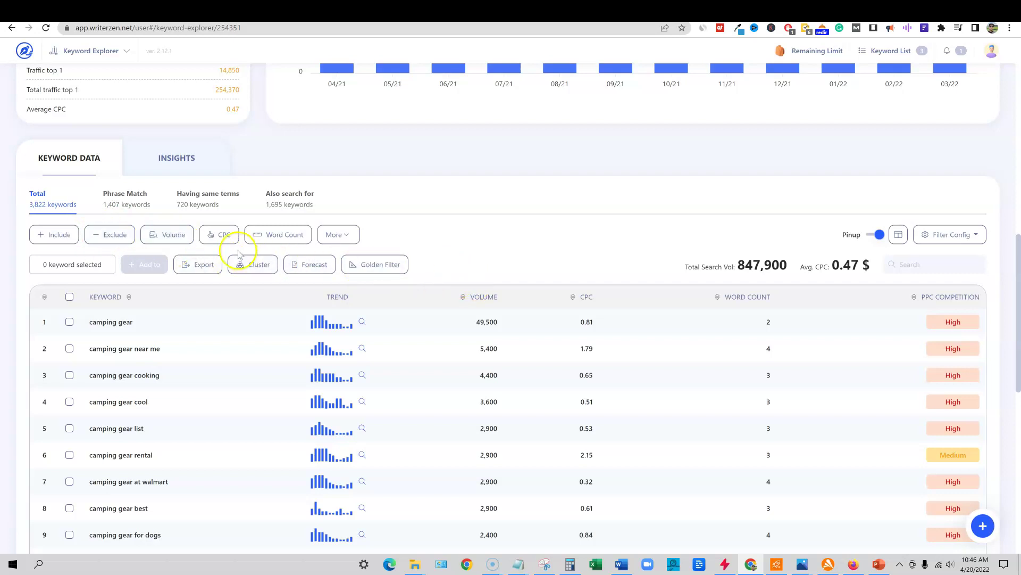
- Set the Volume filter minimum to 100, cutting total volume to 786,860
click(209, 240)
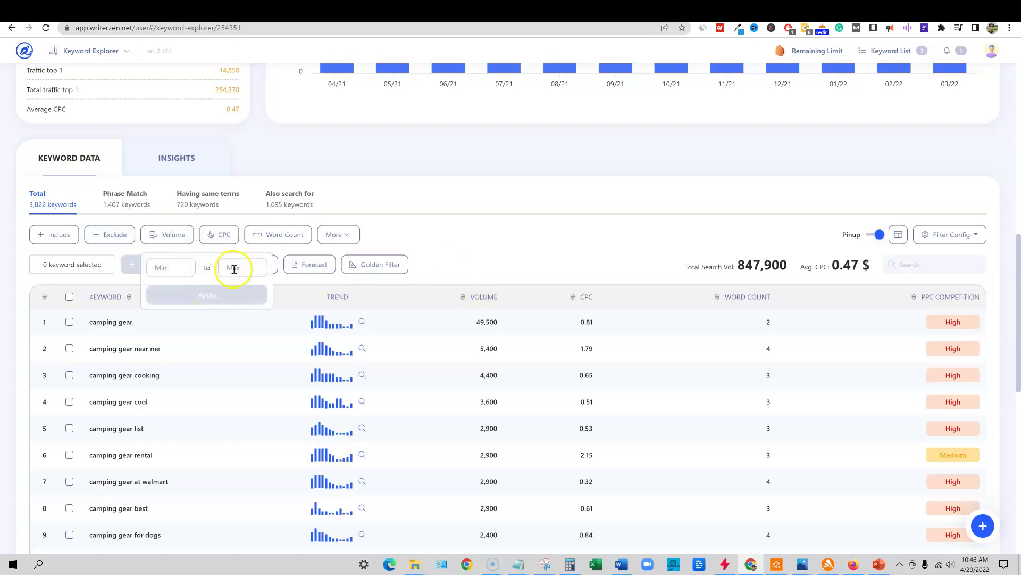
click(166, 267)
text(100)
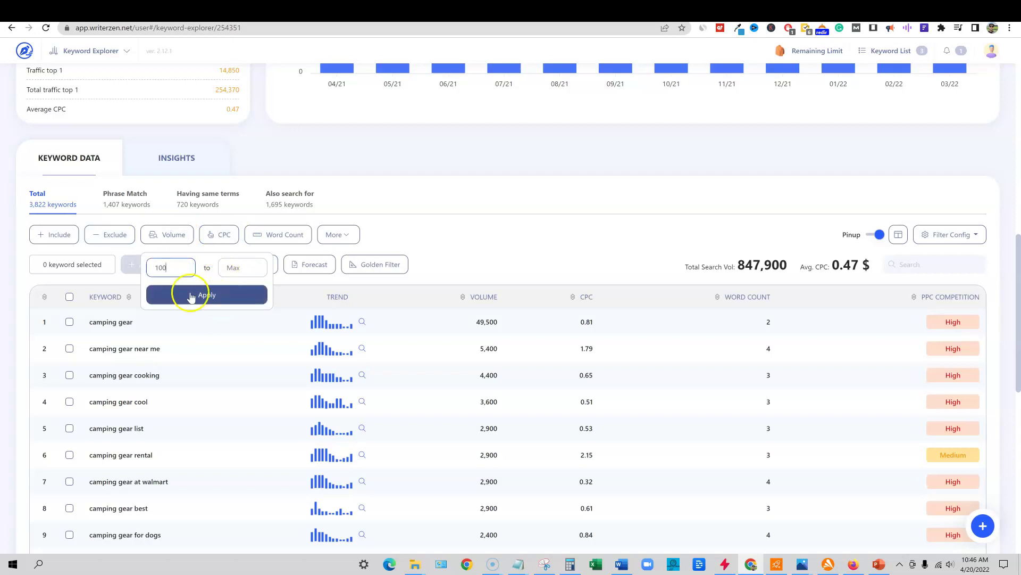
click(224, 296)
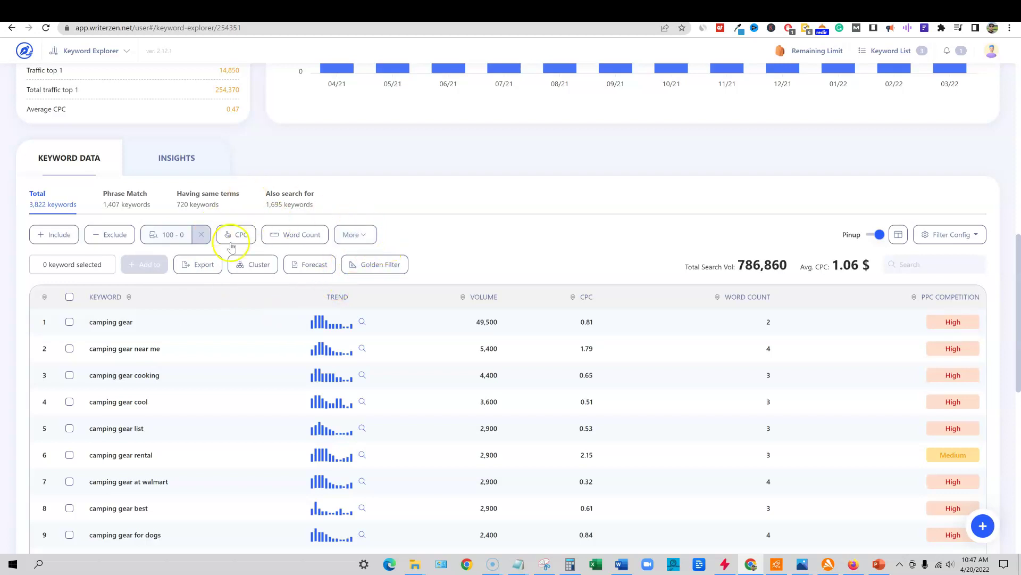
scroll(243, 291, down, 3)
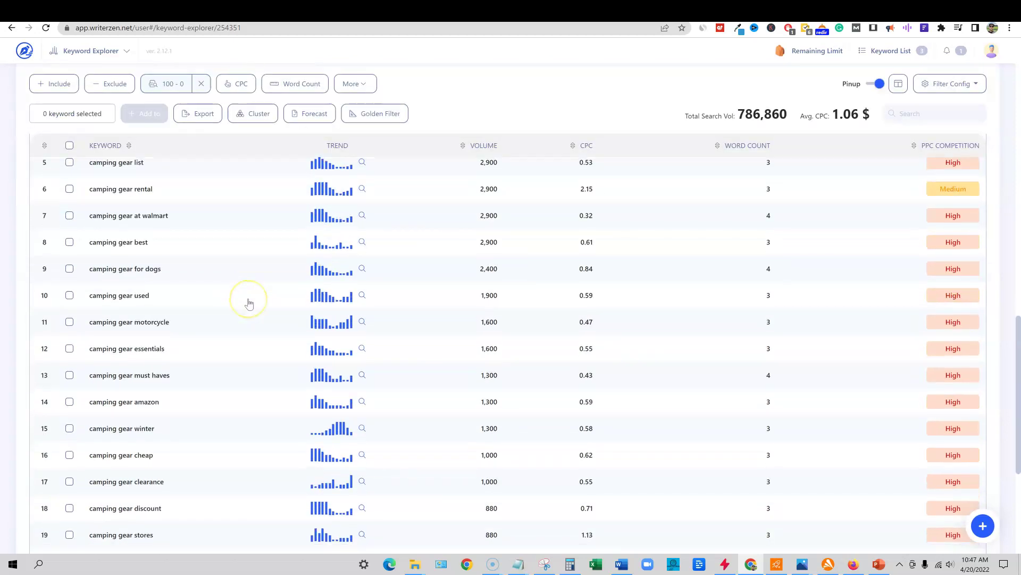
scroll(248, 301, up, 4)
scroll(277, 314, up, 1)
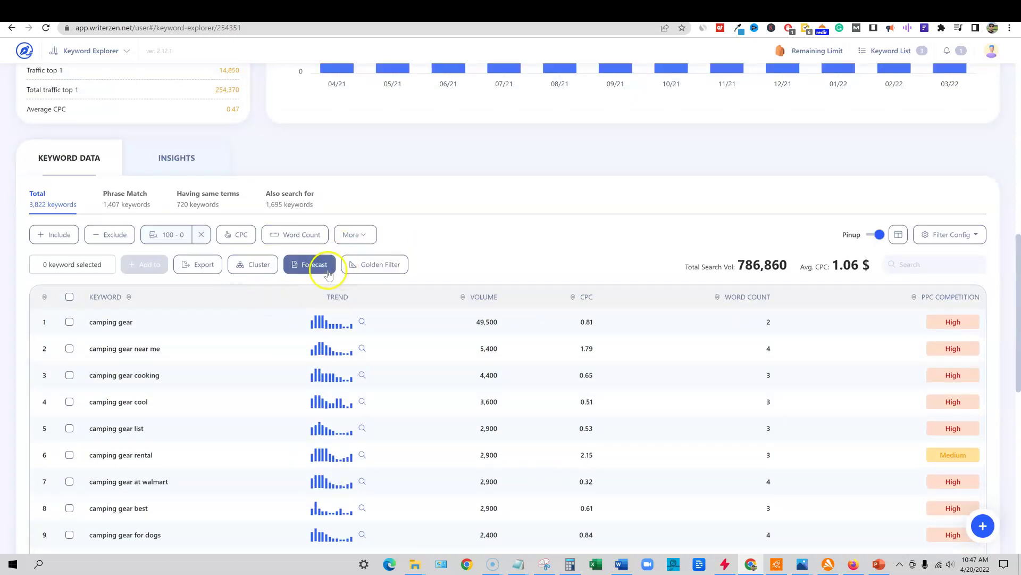
click(300, 266)
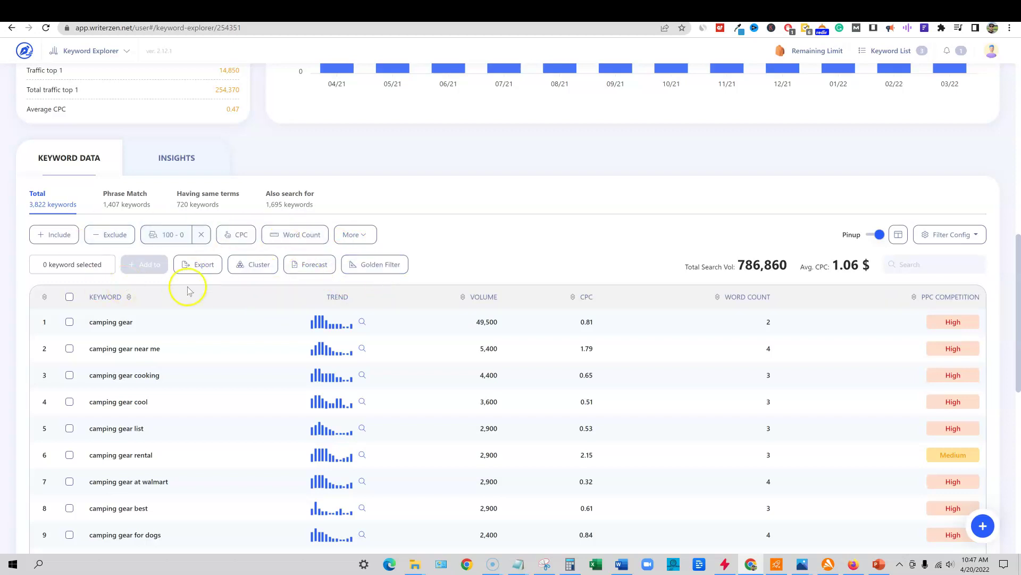
- Run the Golden Filter and confirm spending keyword credits on Allintitle data
click(383, 265)
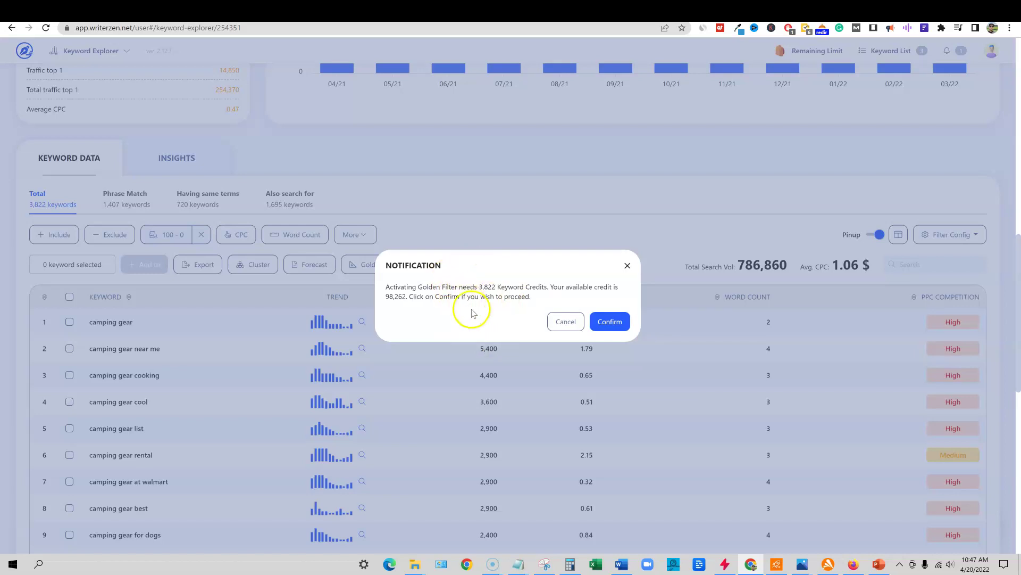
click(612, 323)
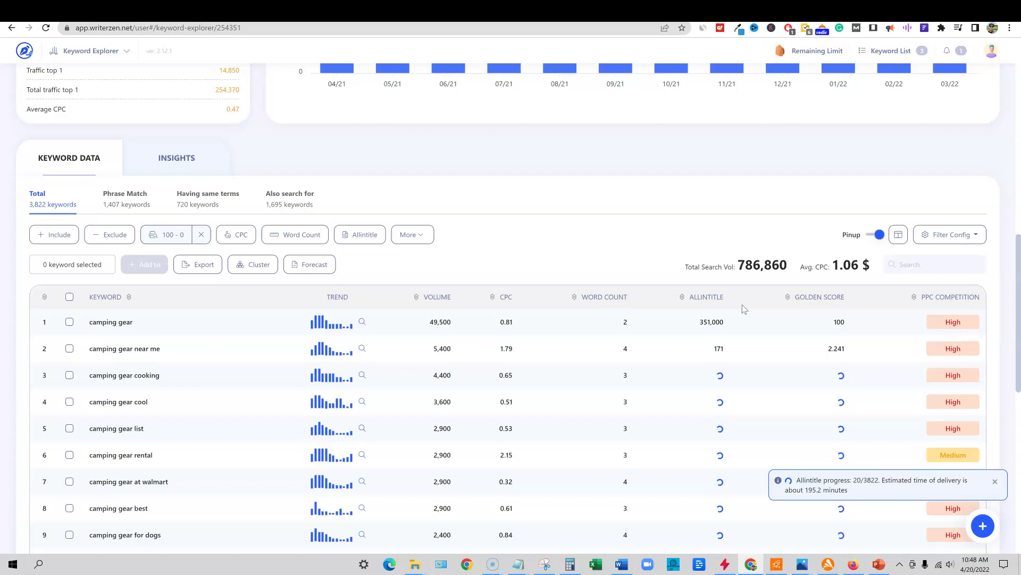
- Scroll the keyword table as Golden Scores load and dismiss the Allintitle progress notice
click(250, 264)
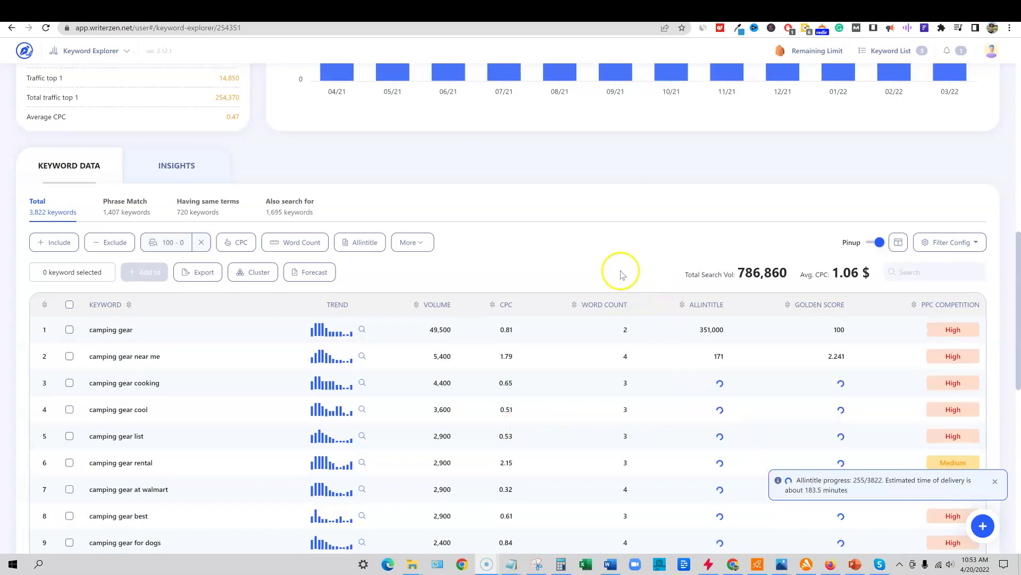
scroll(621, 273, down, 1)
scroll(621, 273, down, 1)
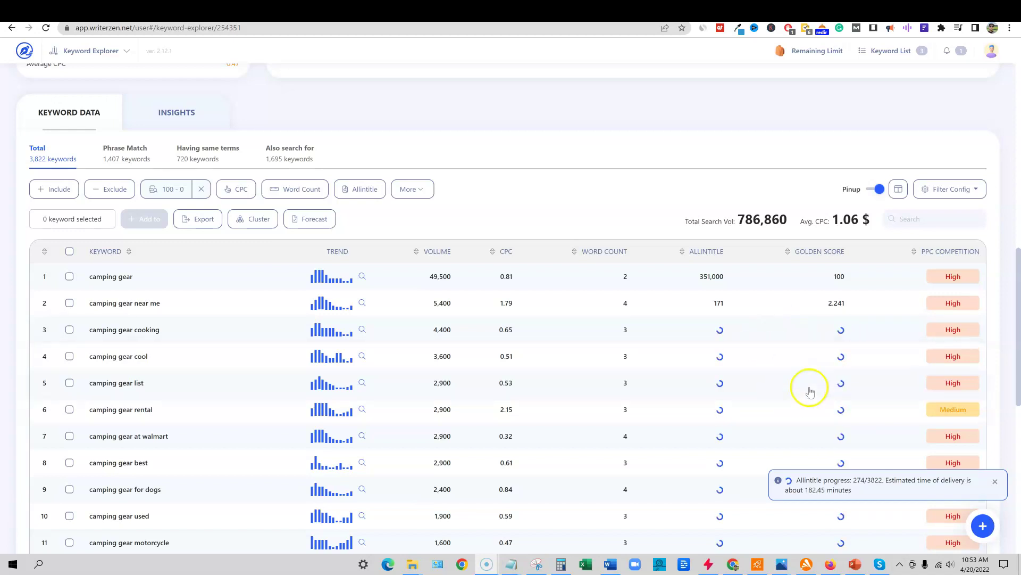
click(995, 482)
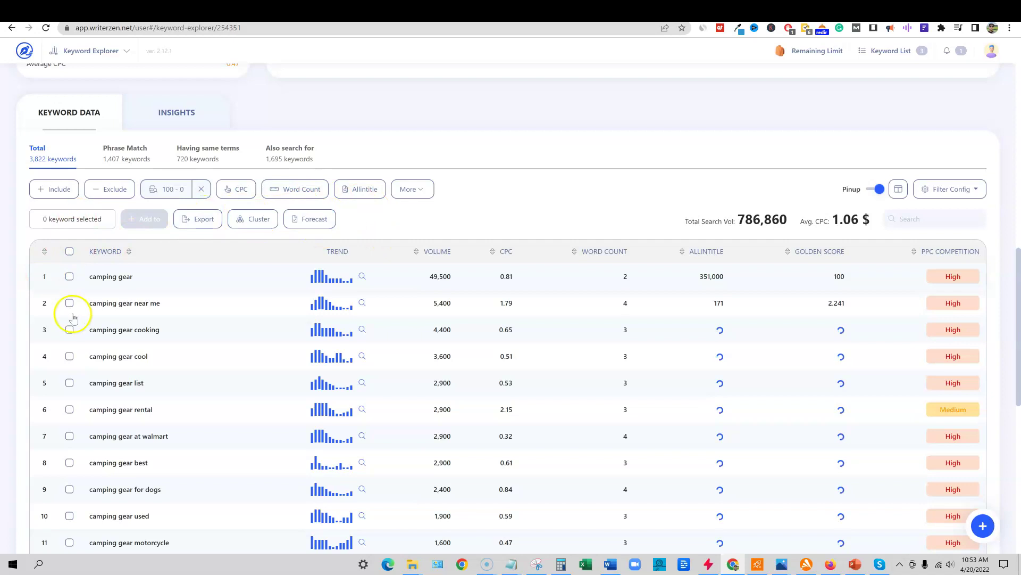
- Bring up the Cluster dropdown with Cluster Selected and Cluster All options
scroll(103, 305, down, 4)
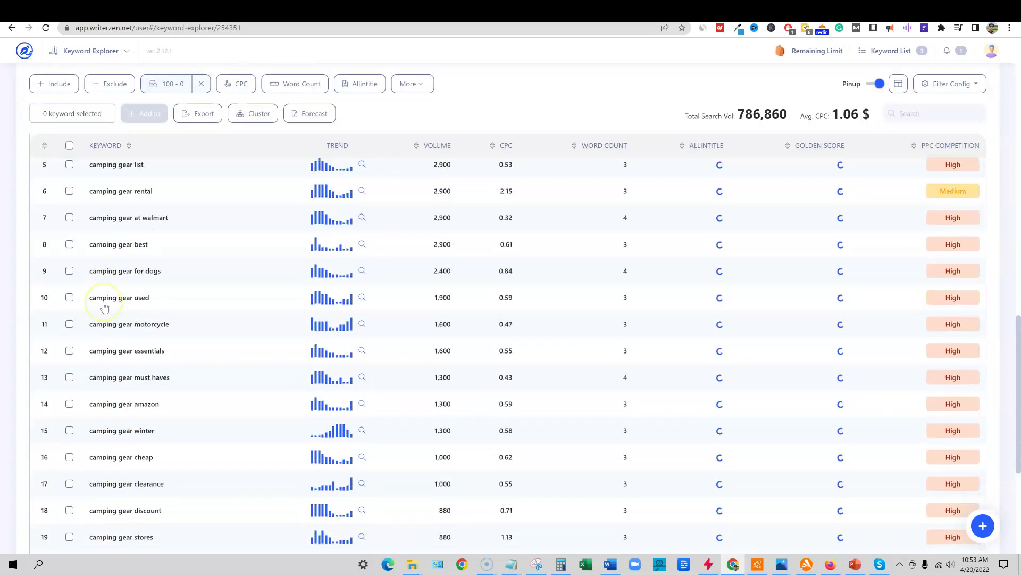
scroll(102, 298, up, 6)
scroll(172, 318, down, 3)
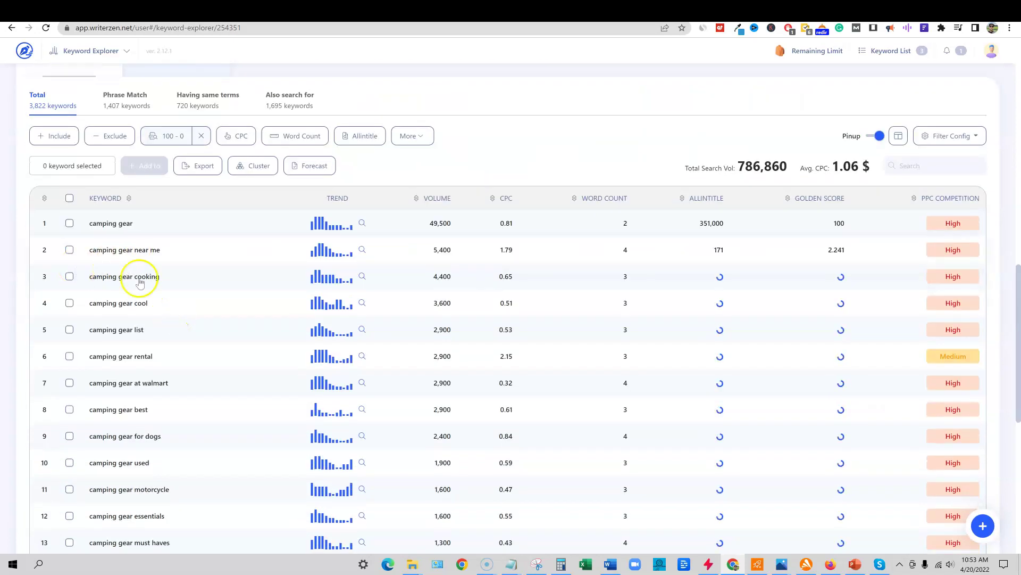
click(259, 168)
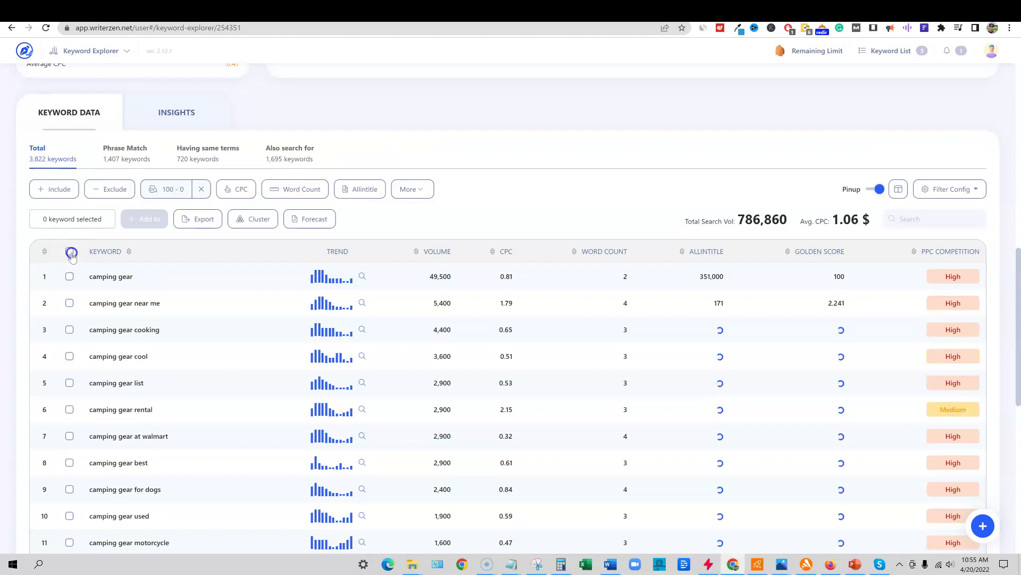
- Select all 722 camping gear keywords and choose Cluster Selected (722)
click(70, 251)
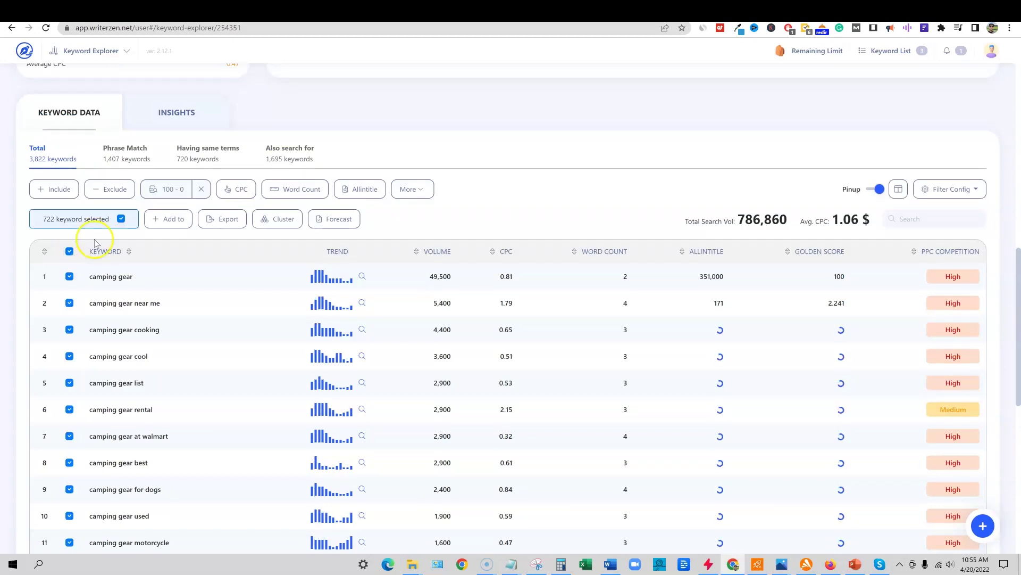
click(175, 196)
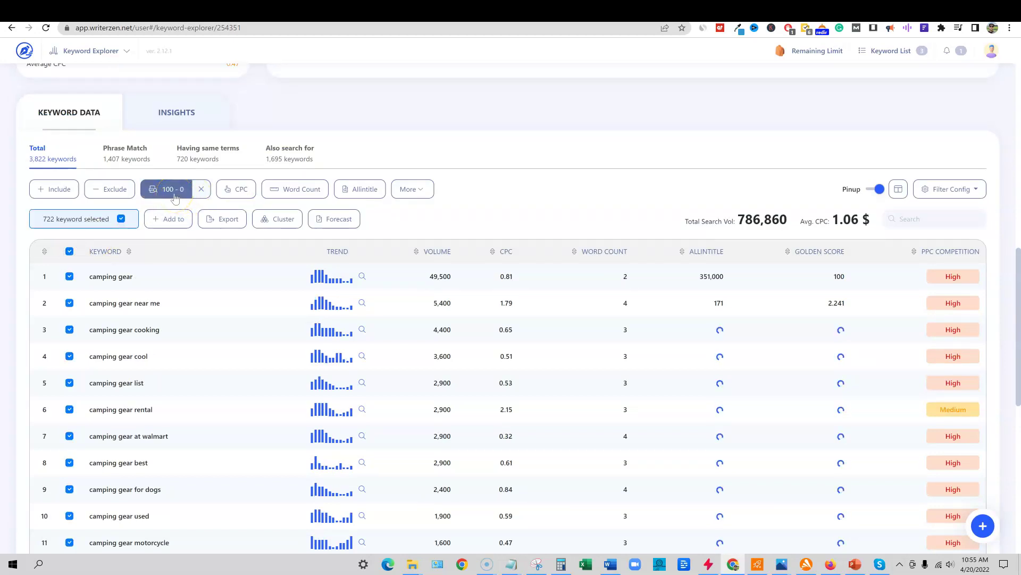
click(53, 221)
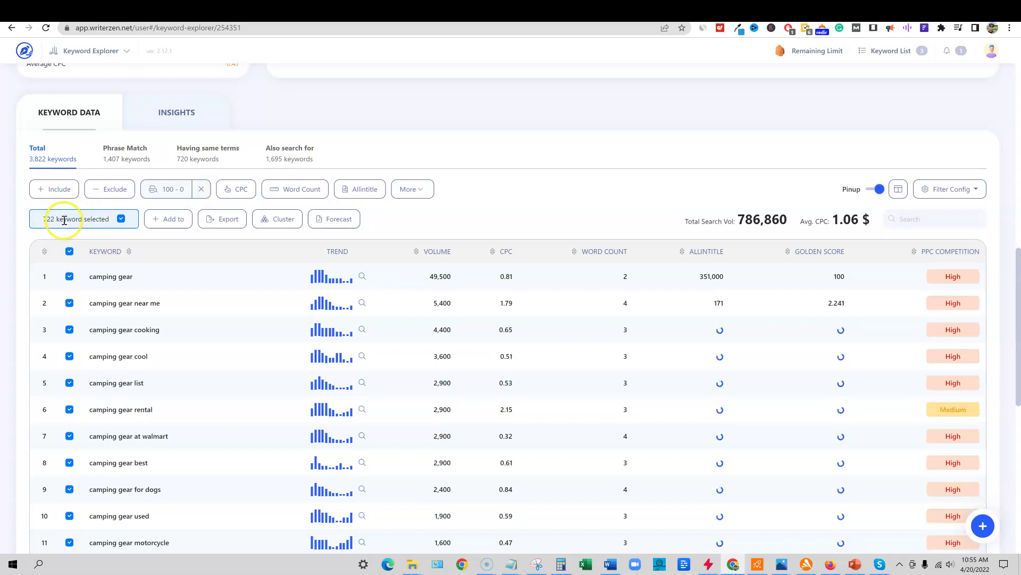
click(269, 222)
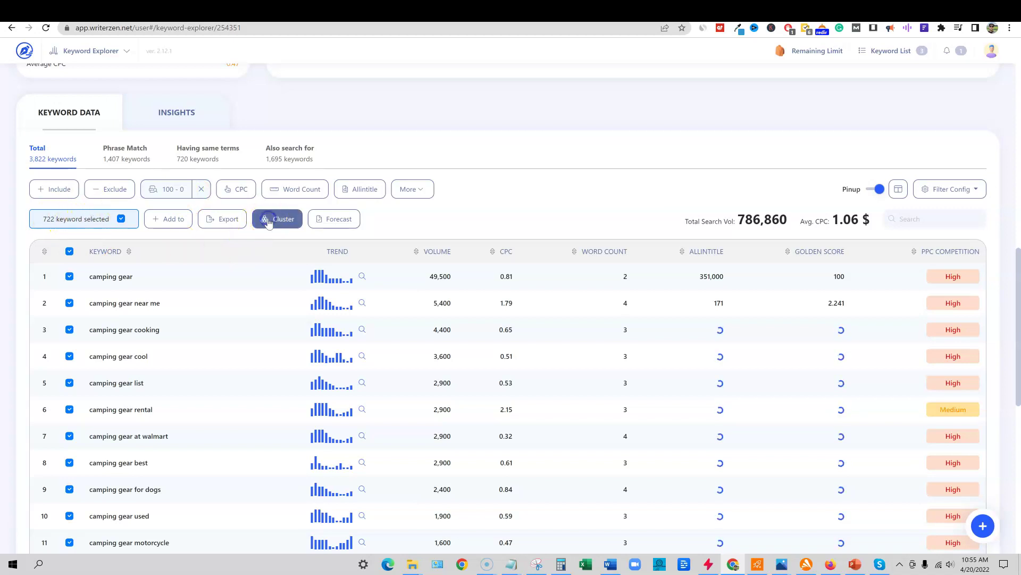
click(69, 251)
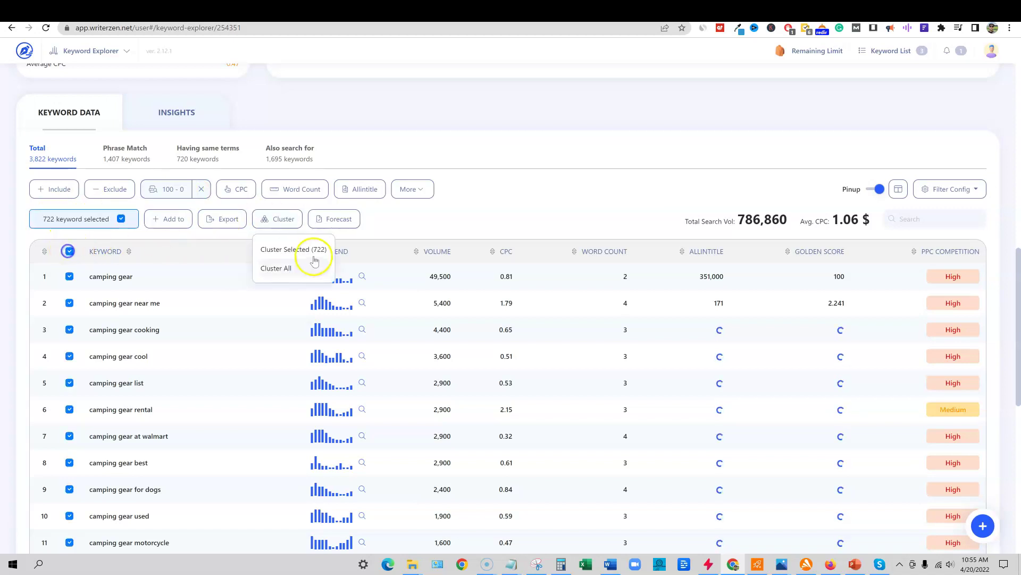
click(305, 251)
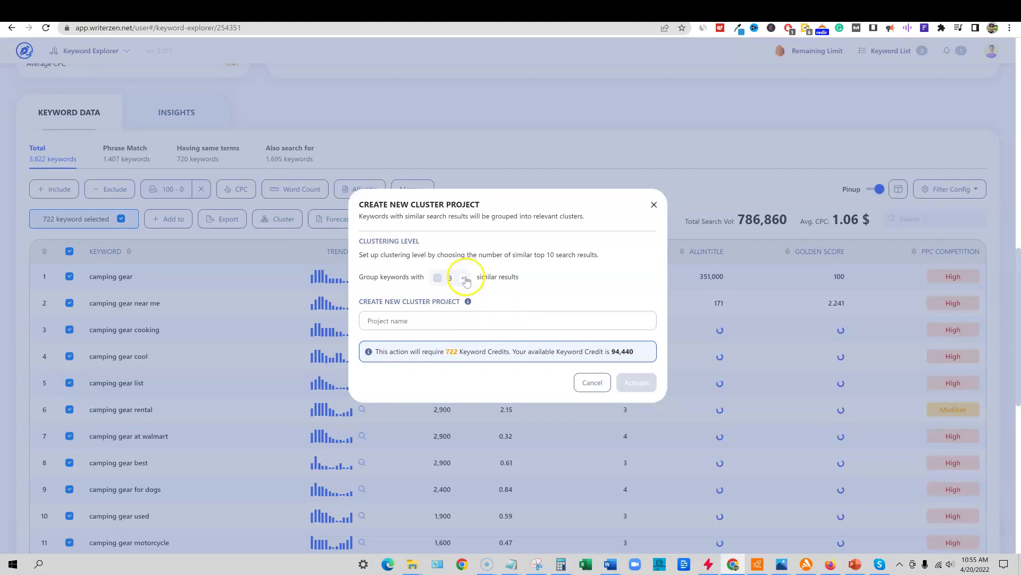
- Set the similar-results threshold to 6 in the new cluster project dialog
click(464, 277)
click(464, 277)
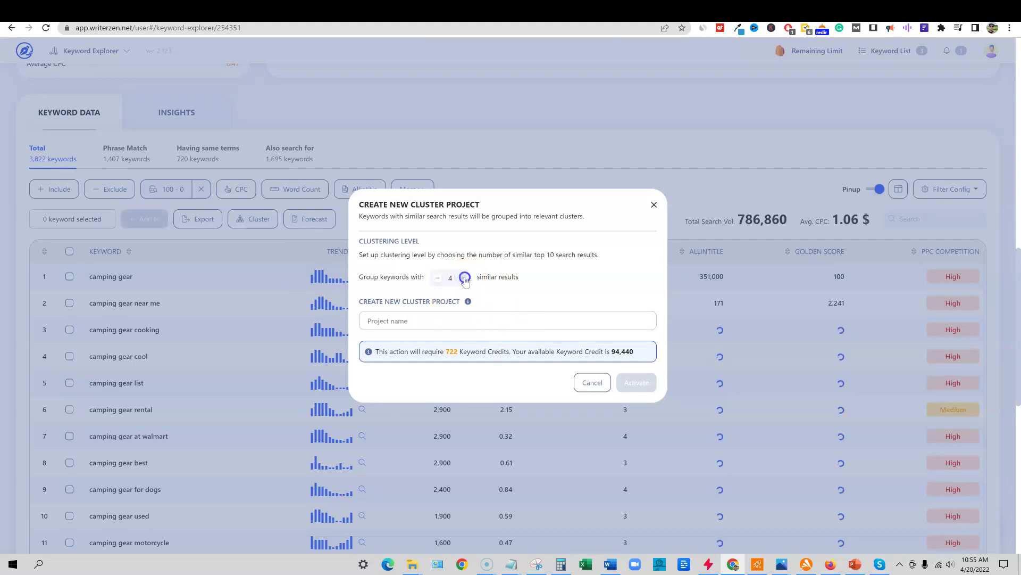
click(438, 279)
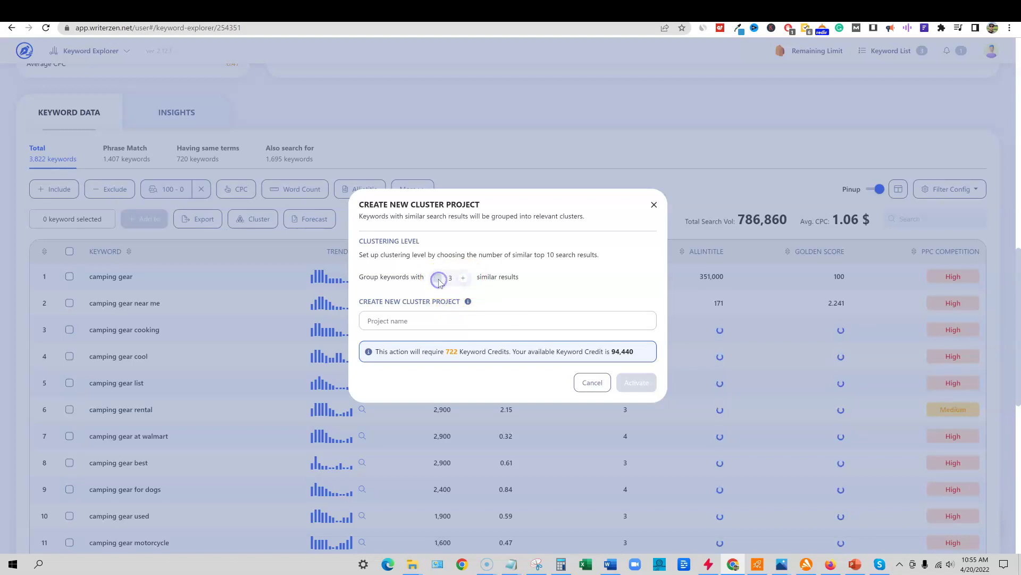
click(447, 276)
click(463, 278)
click(464, 278)
click(464, 278)
click(464, 278)
click(464, 278)
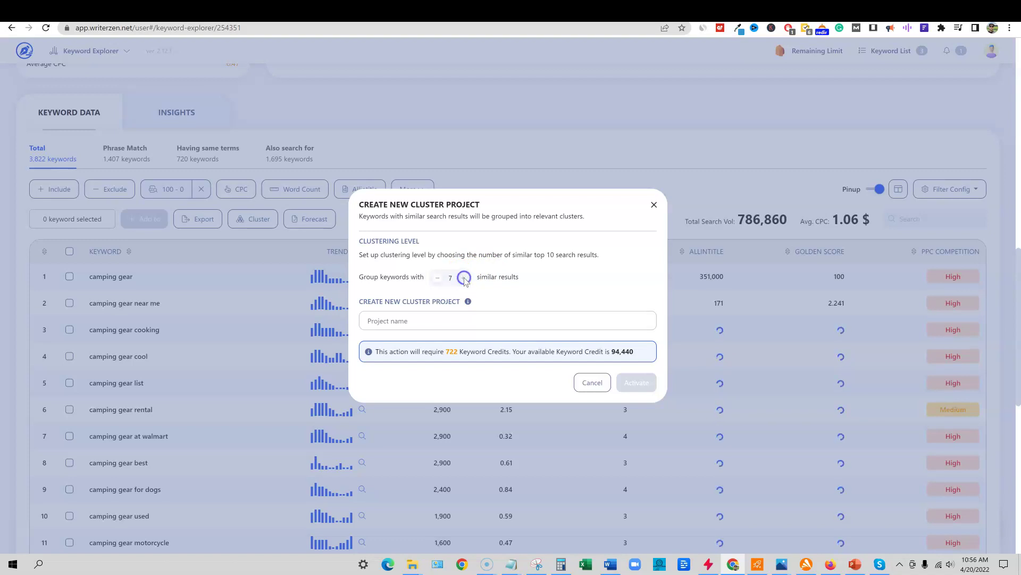
click(438, 278)
click(451, 324)
- Name the cluster project 'camping gear' and activate it to generate 116 clusters
click(434, 319)
text(c)
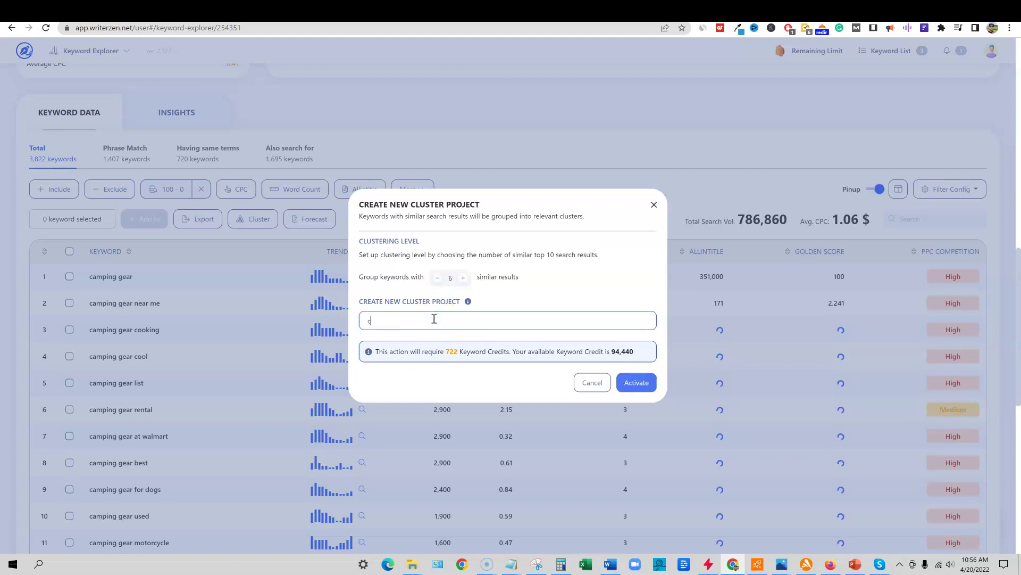
text(amping gear)
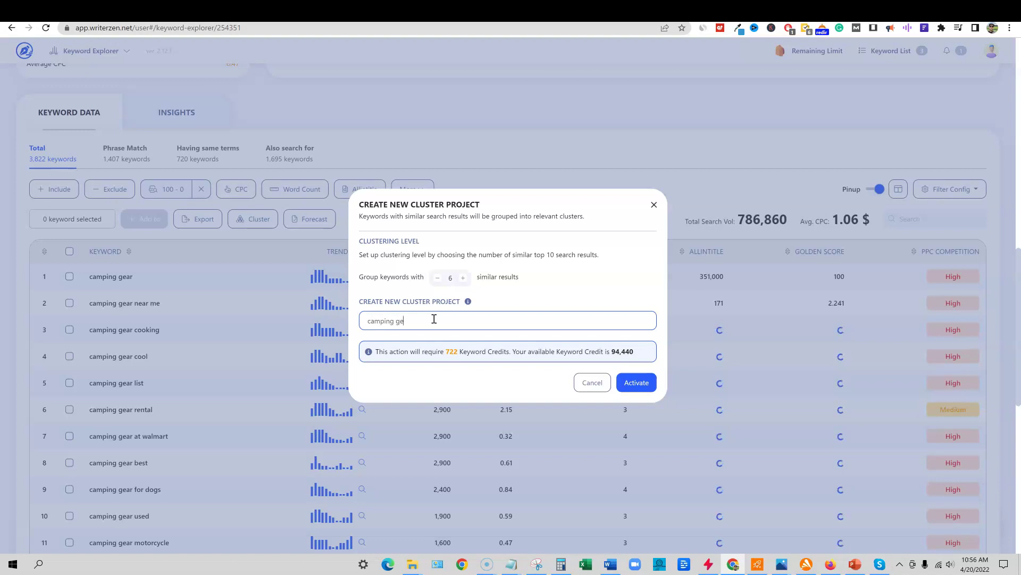
click(648, 384)
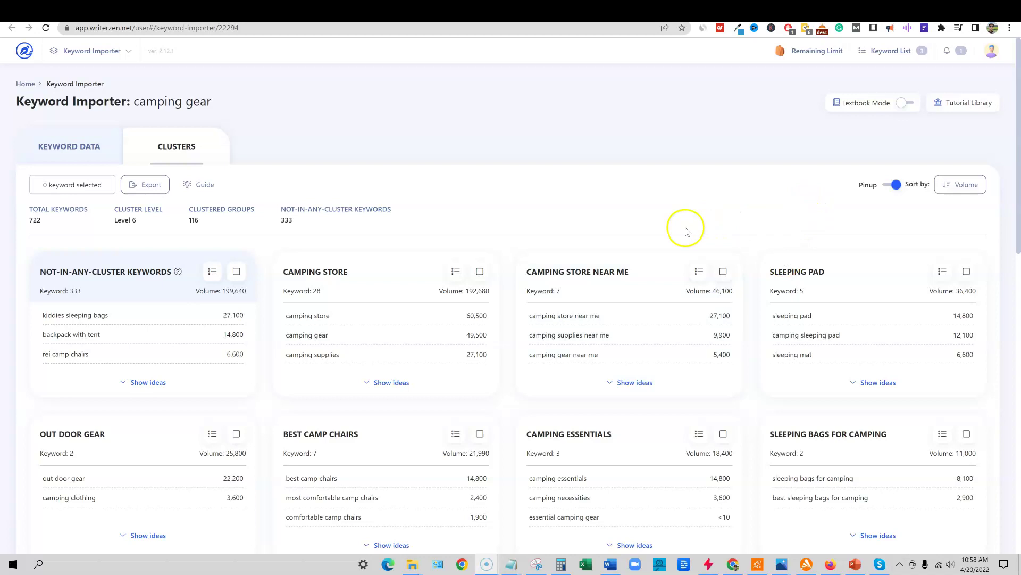
- Browse the camping gear cluster cards, led by Camping Store, and toggle the cluster Guide tip
scroll(681, 230, down, 1)
scroll(680, 233, down, 2)
scroll(680, 233, up, 3)
scroll(558, 240, down, 2)
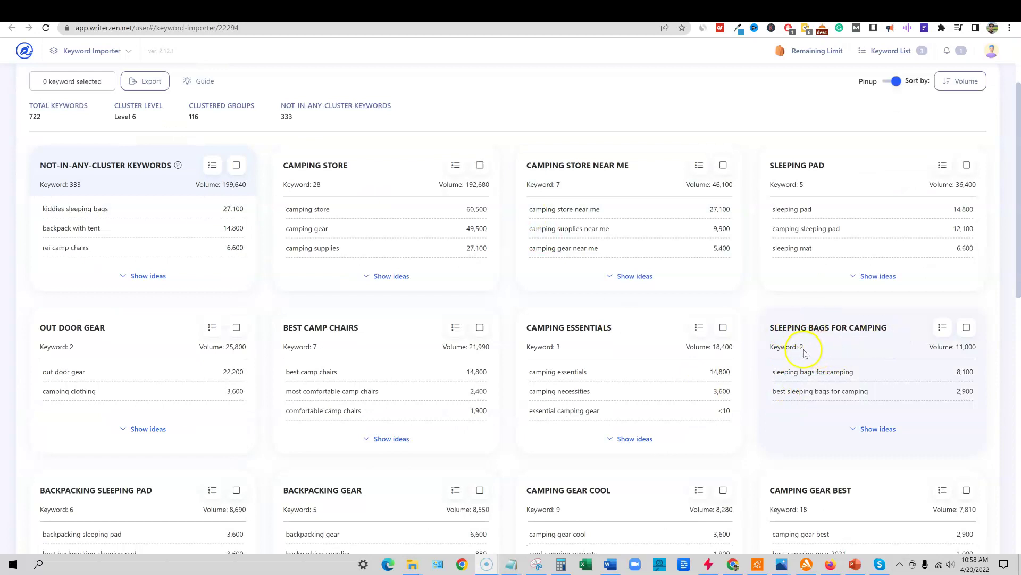
scroll(726, 363, down, 5)
scroll(727, 363, down, 9)
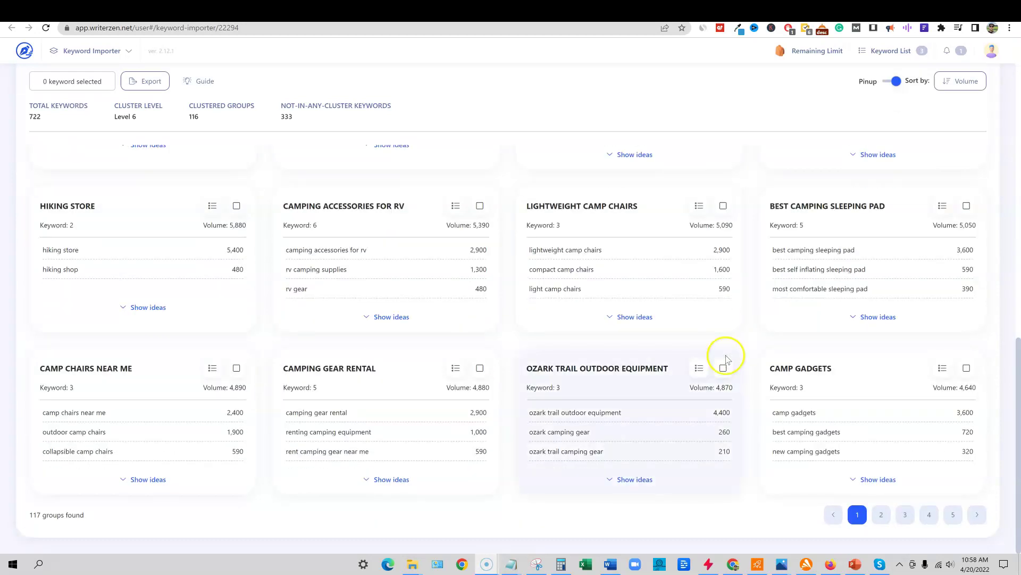
scroll(481, 353, up, 15)
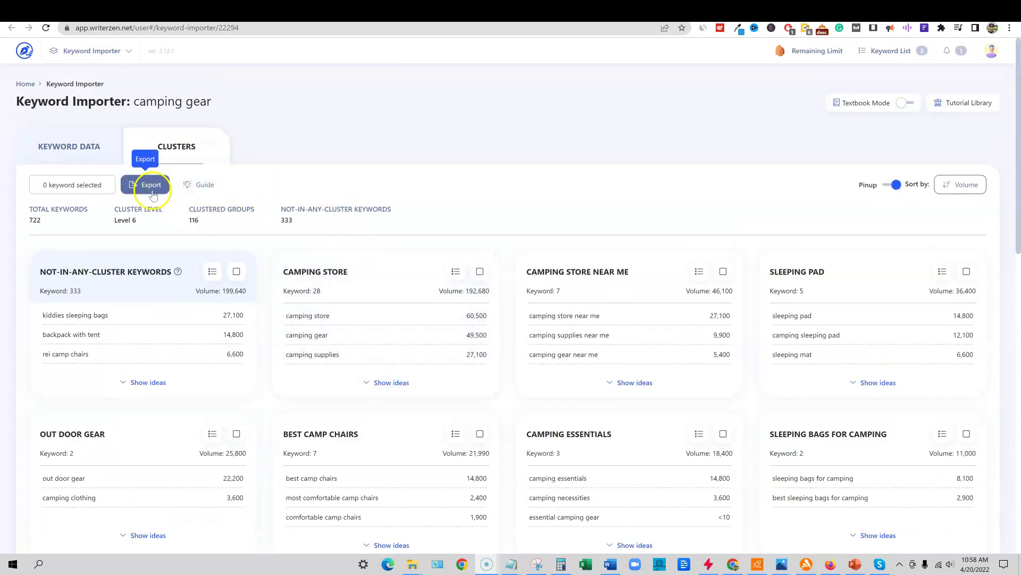
click(204, 187)
click(204, 187)
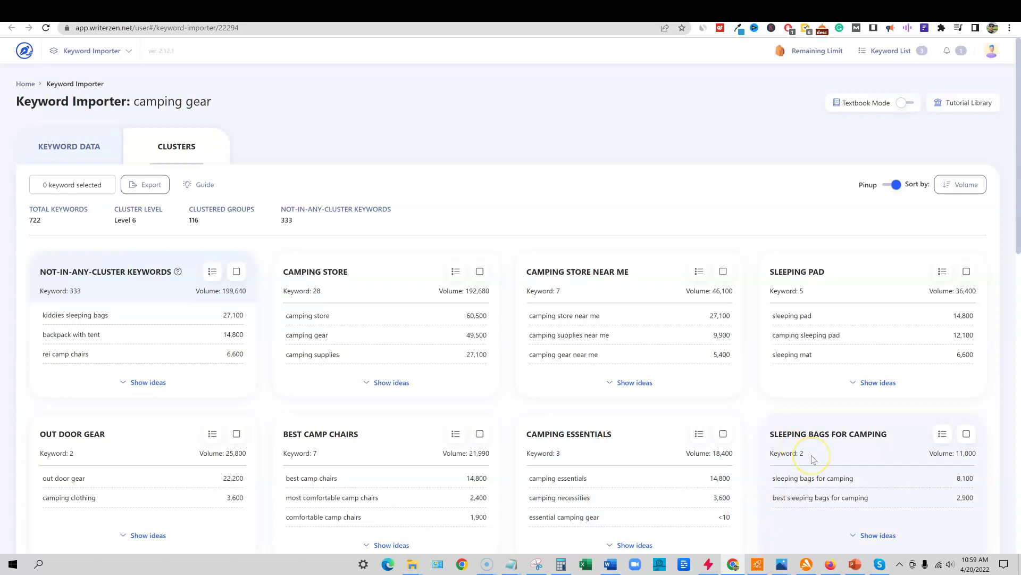
scroll(812, 459, down, 2)
scroll(819, 436, up, 1)
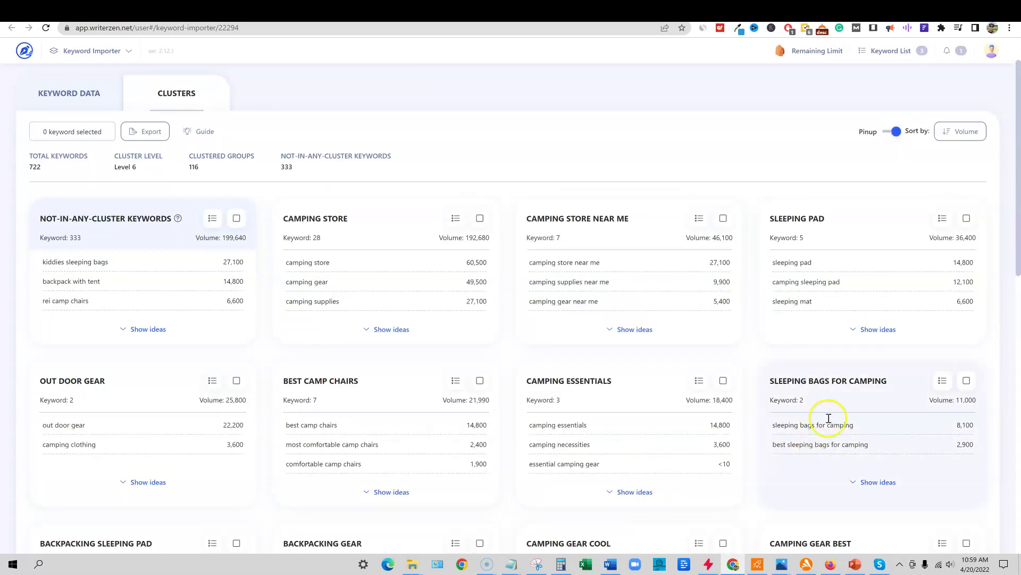
scroll(612, 413, up, 1)
- Export all clusters as camping gear cluster.xlsx and open it in Excel with editing enabled
click(154, 185)
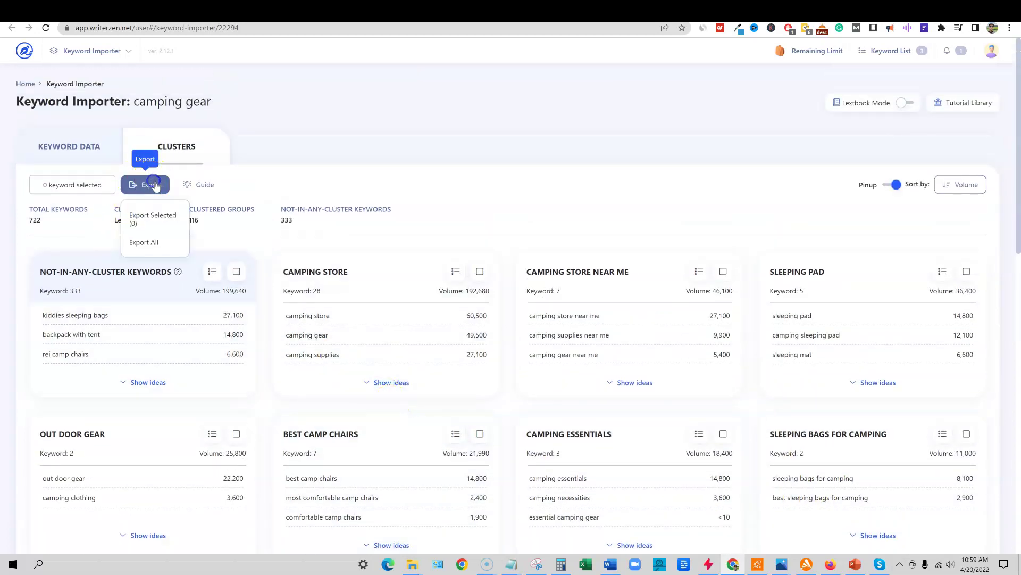
click(148, 243)
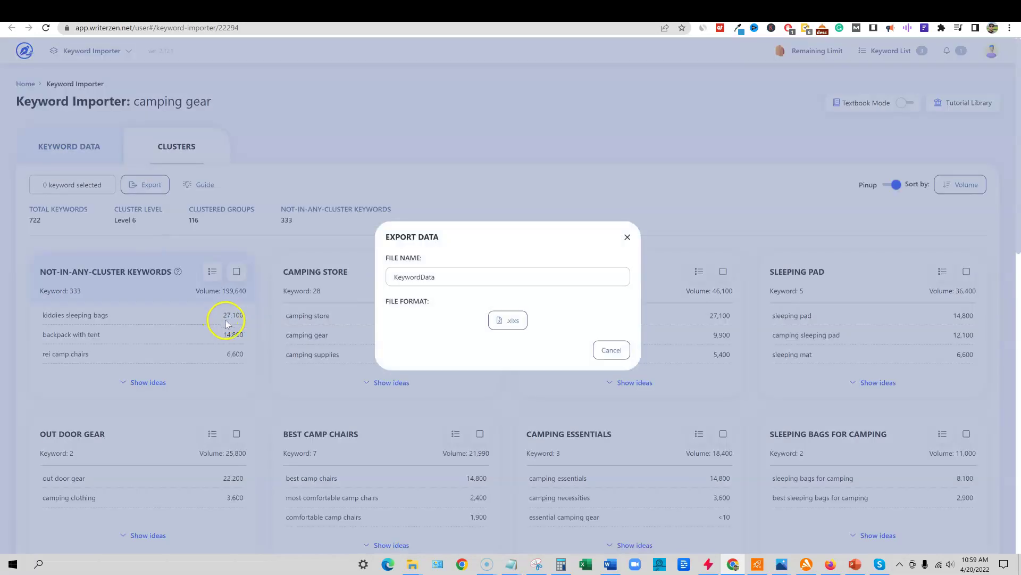
drag(449, 277, 377, 280)
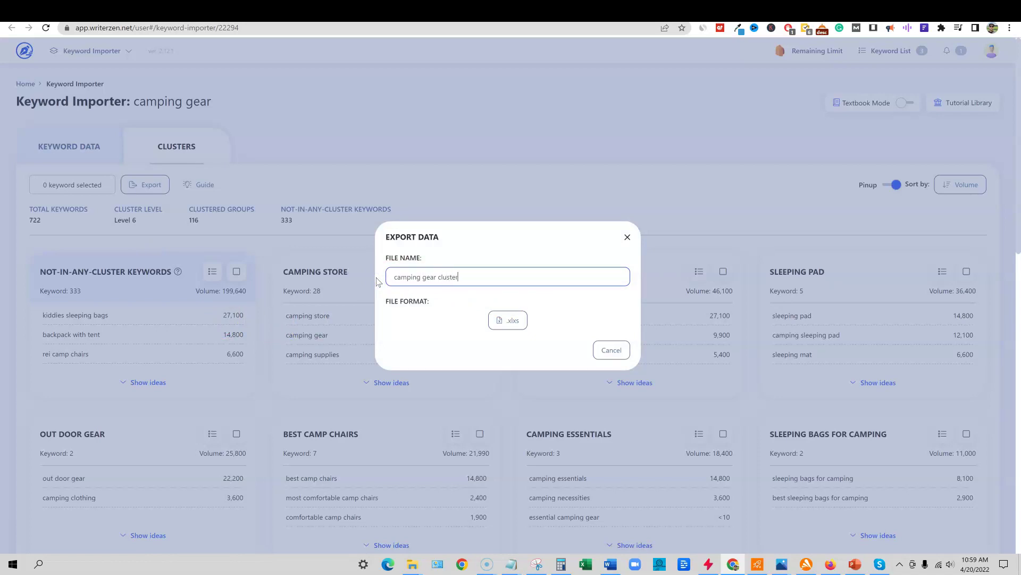
click(508, 320)
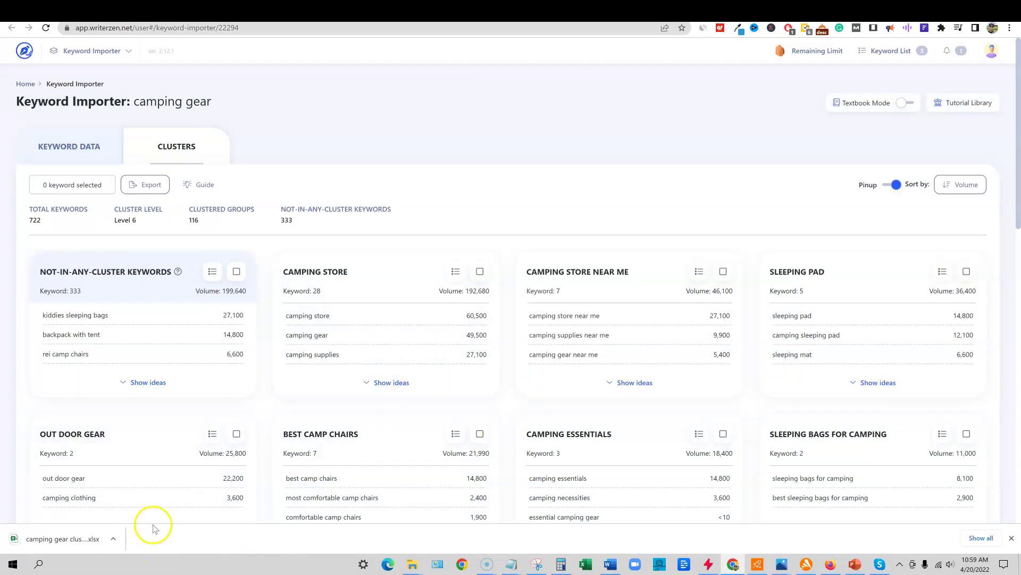
click(89, 538)
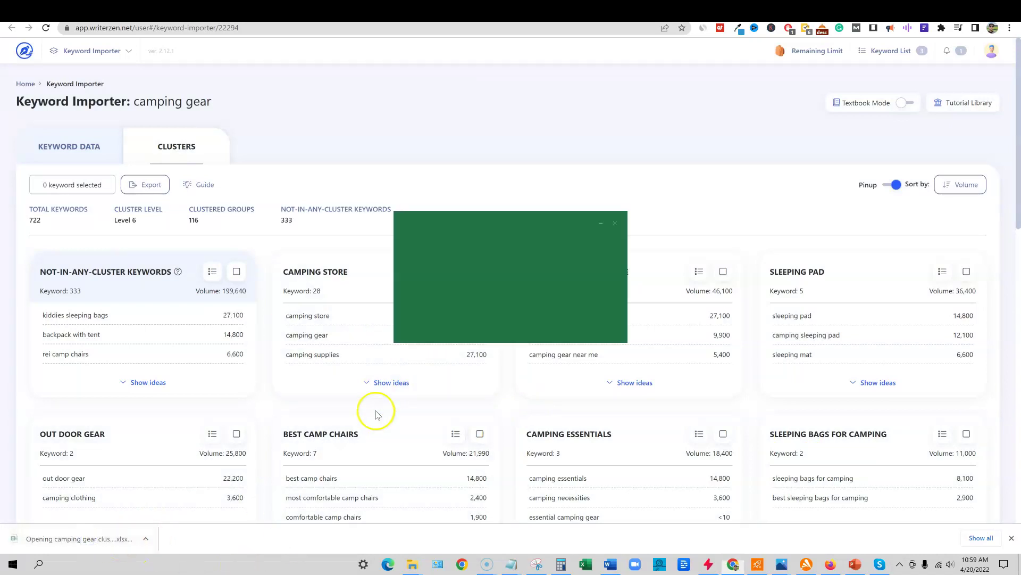
click(439, 43)
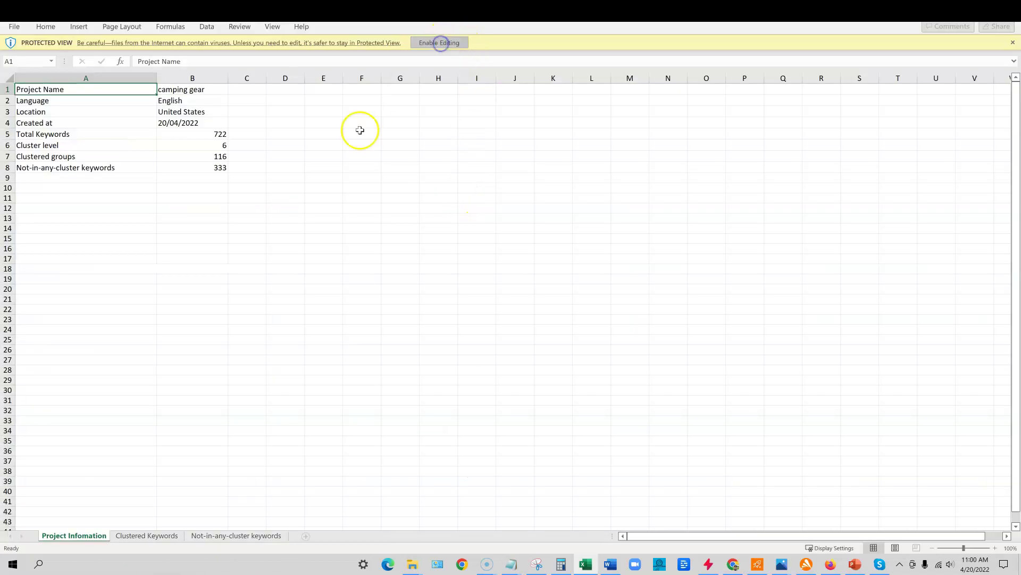
- Zoom in on the Project Information sheet and select the project name row A1:B1
click(107, 242)
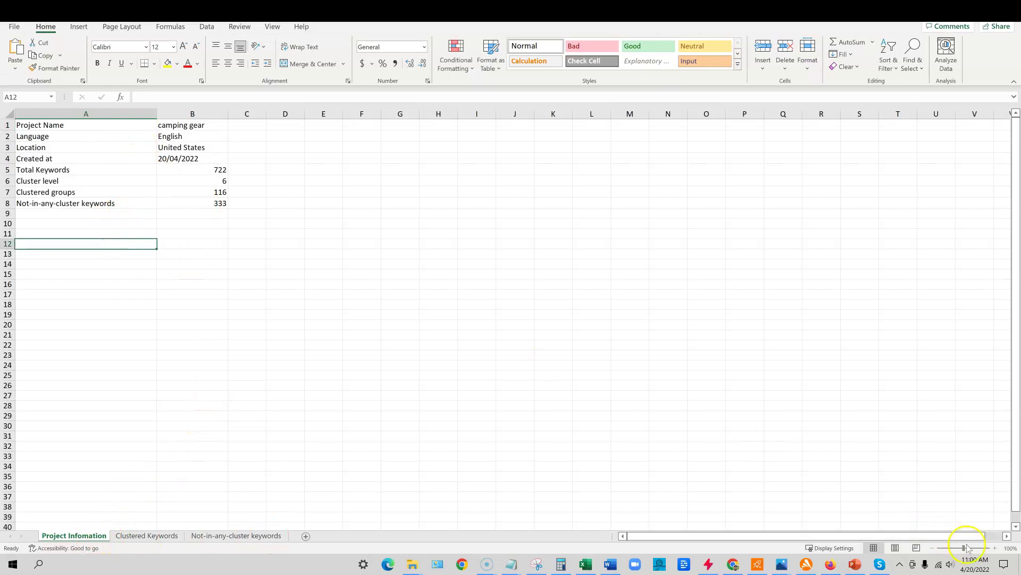
scroll(213, 159, up, 4)
drag(550, 372, 485, 372)
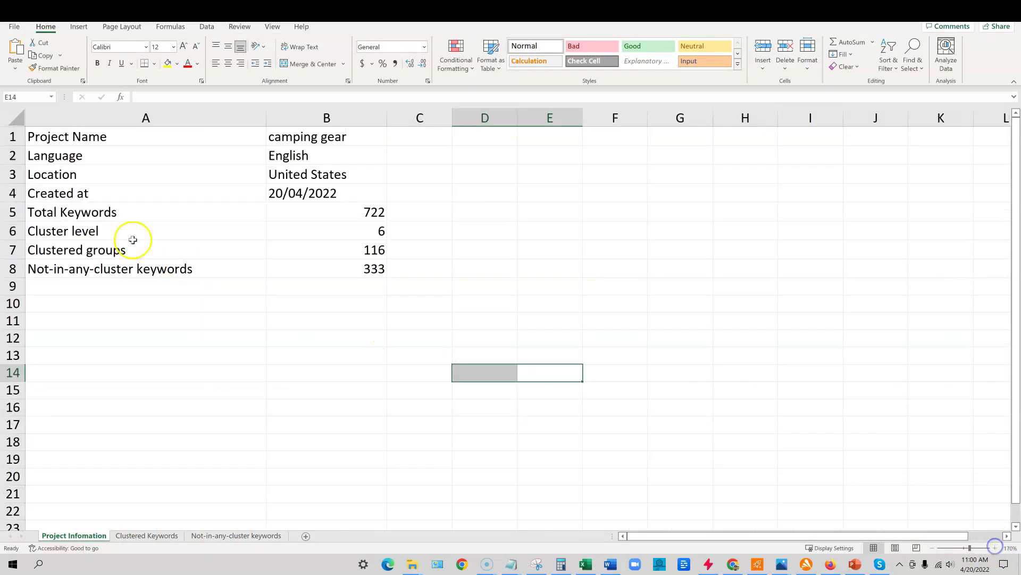
drag(69, 138, 304, 135)
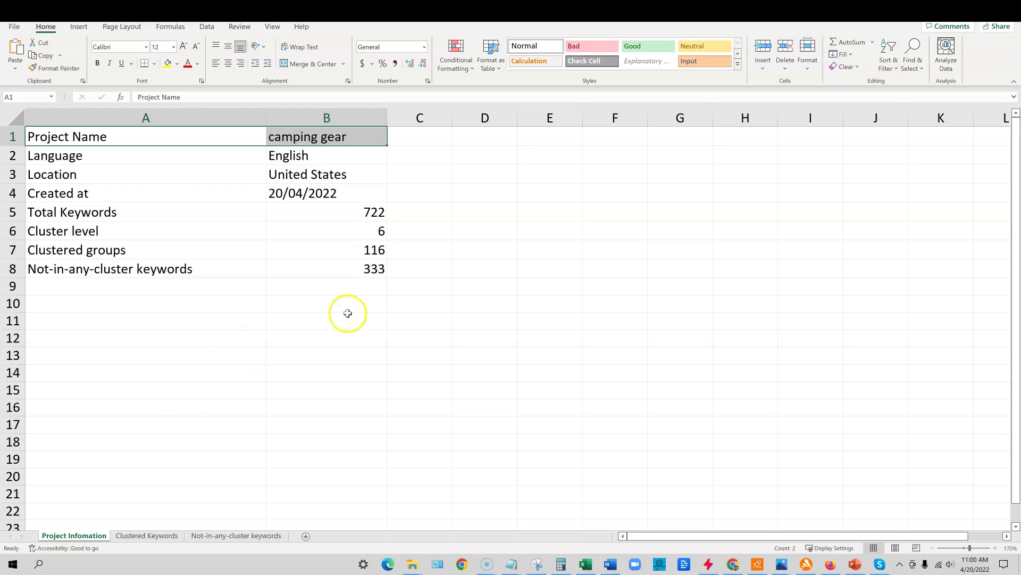
click(154, 536)
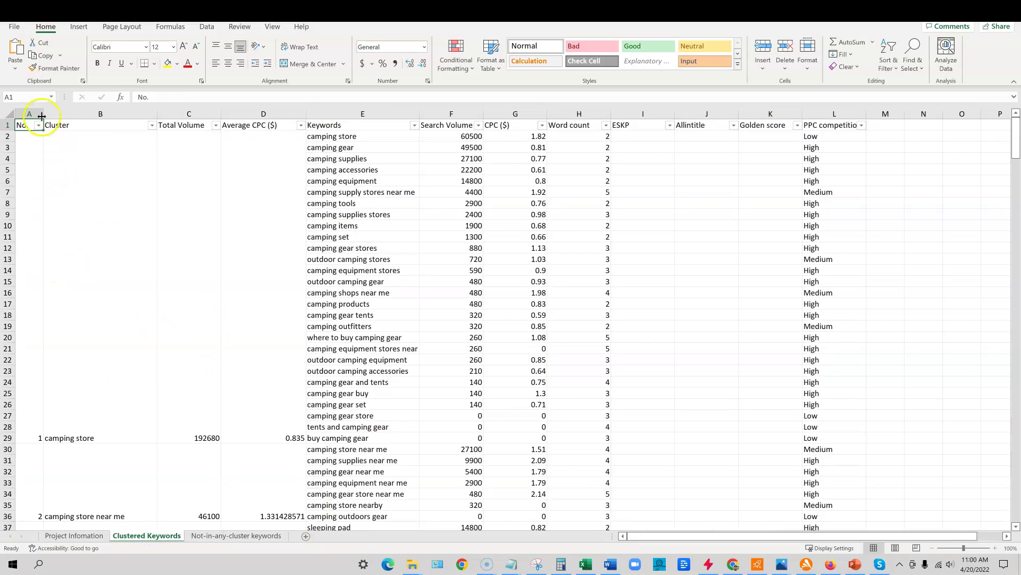
scroll(36, 144, down, 3)
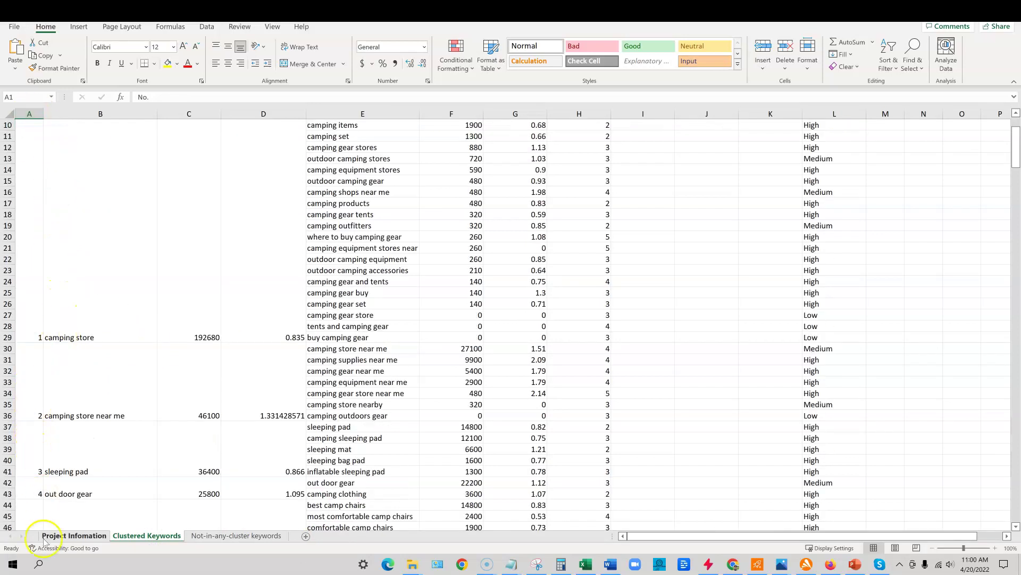
click(35, 318)
click(32, 411)
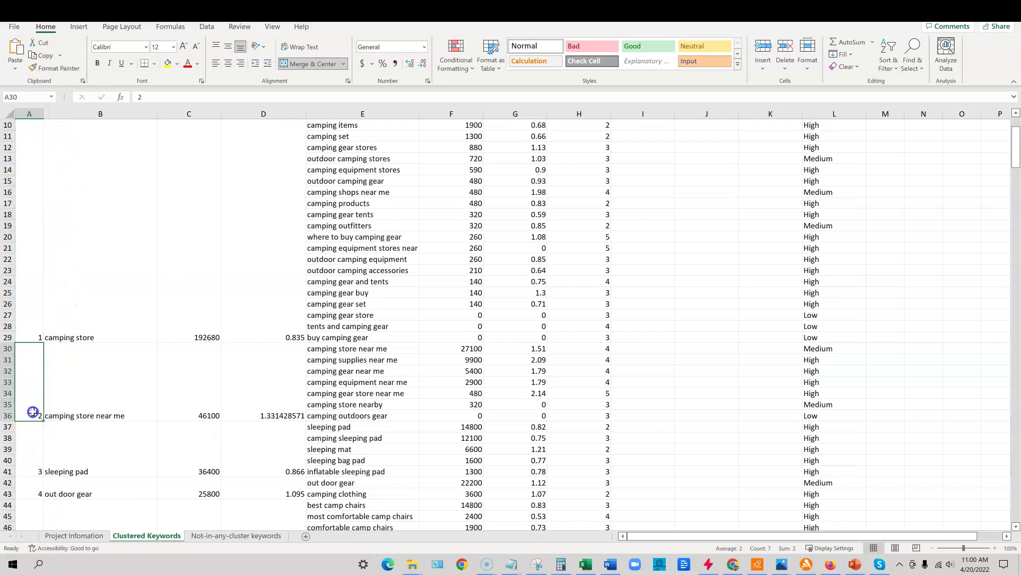
click(36, 463)
click(35, 489)
scroll(42, 479, up, 3)
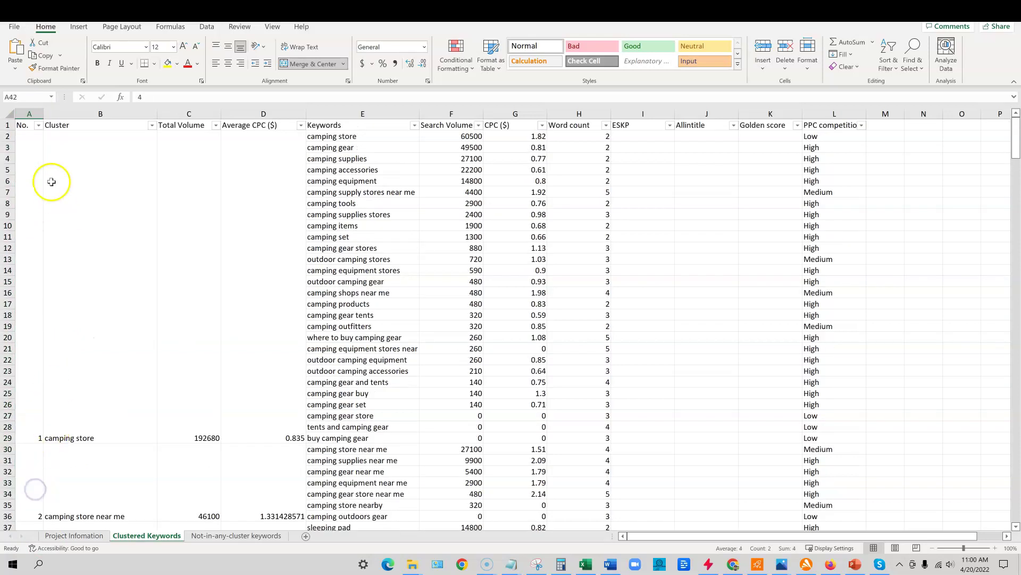
click(38, 110)
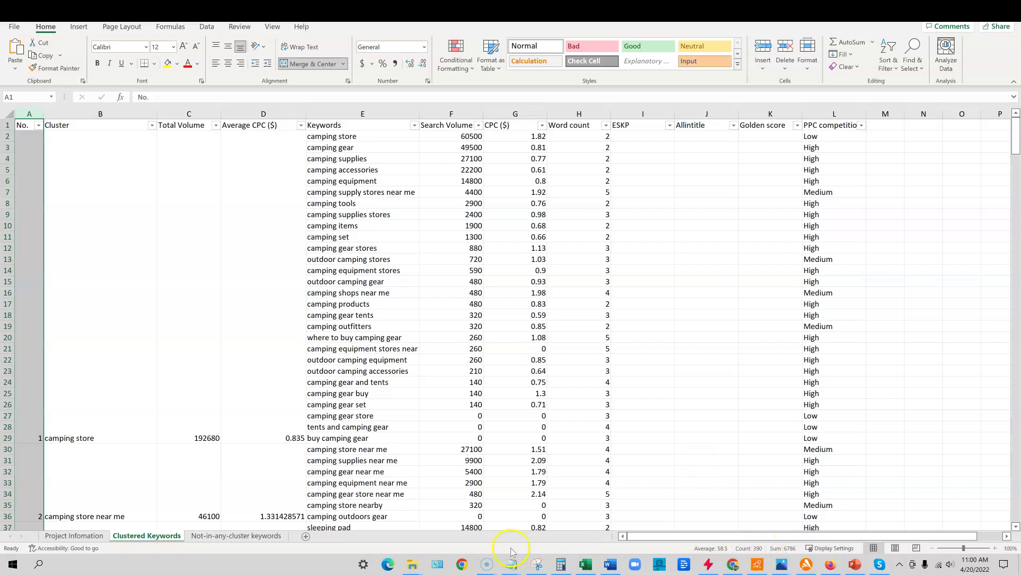
click(99, 202)
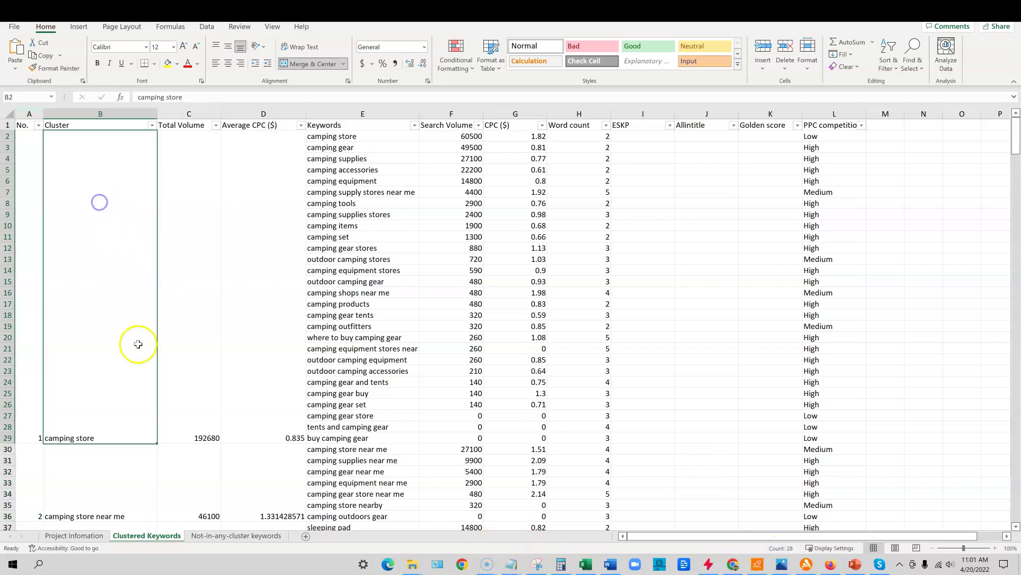
click(5, 136)
scroll(68, 296, down, 3)
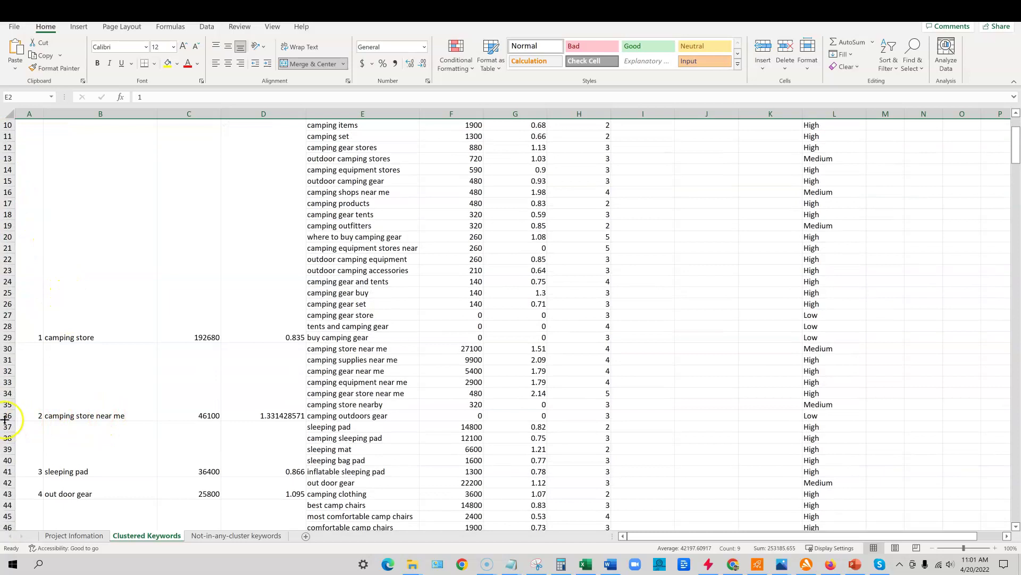
- Delete rows 2–36, removing the camping store and camping store near me clusters
shift+click(7, 415)
right_click(7, 416)
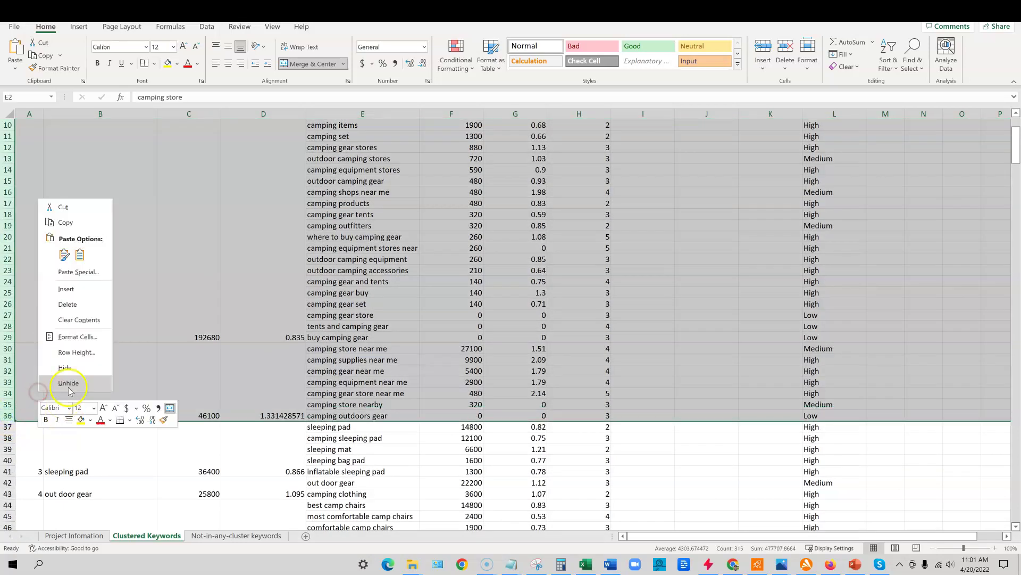
click(72, 308)
click(349, 282)
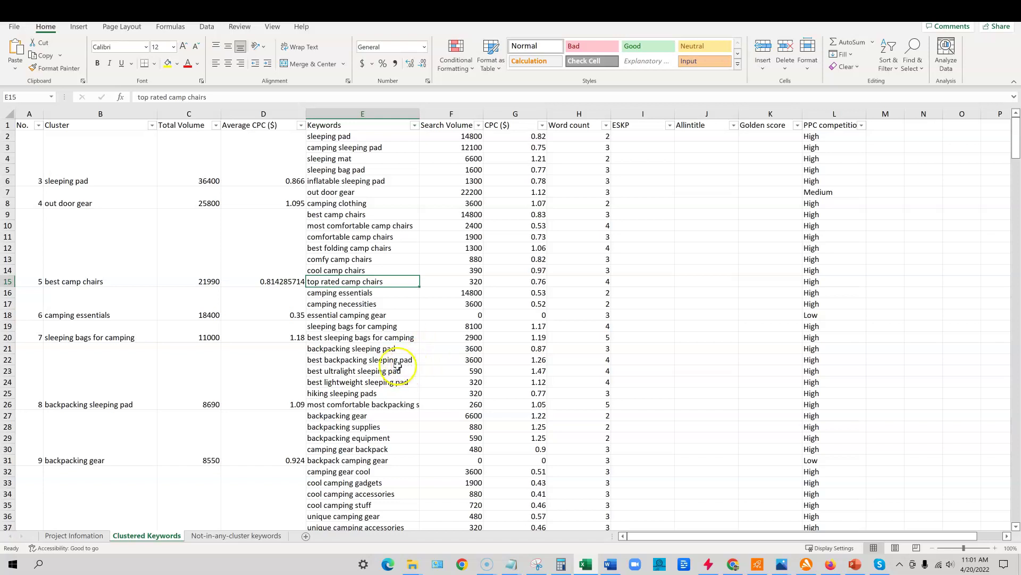
click(206, 270)
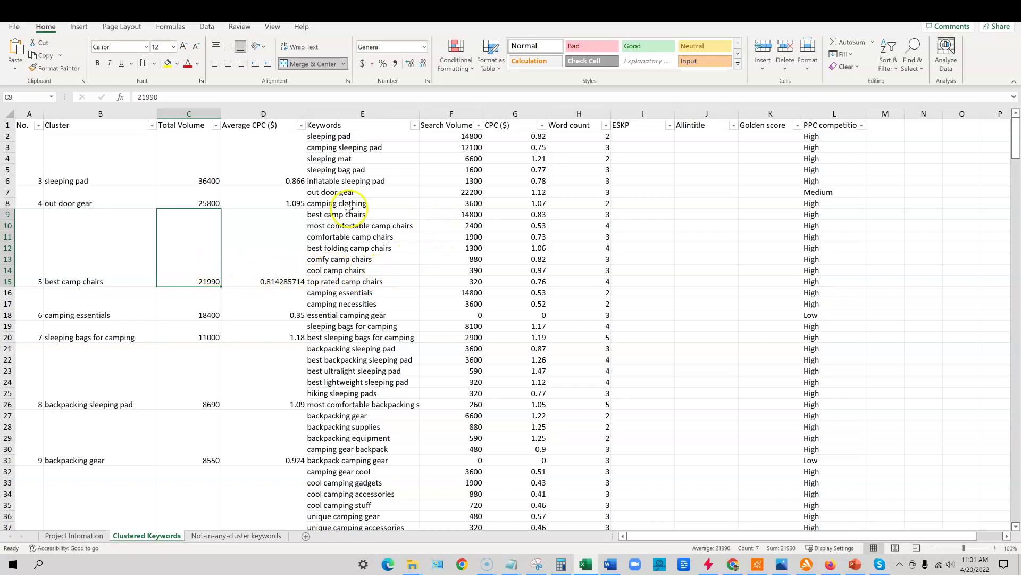
drag(465, 214, 477, 281)
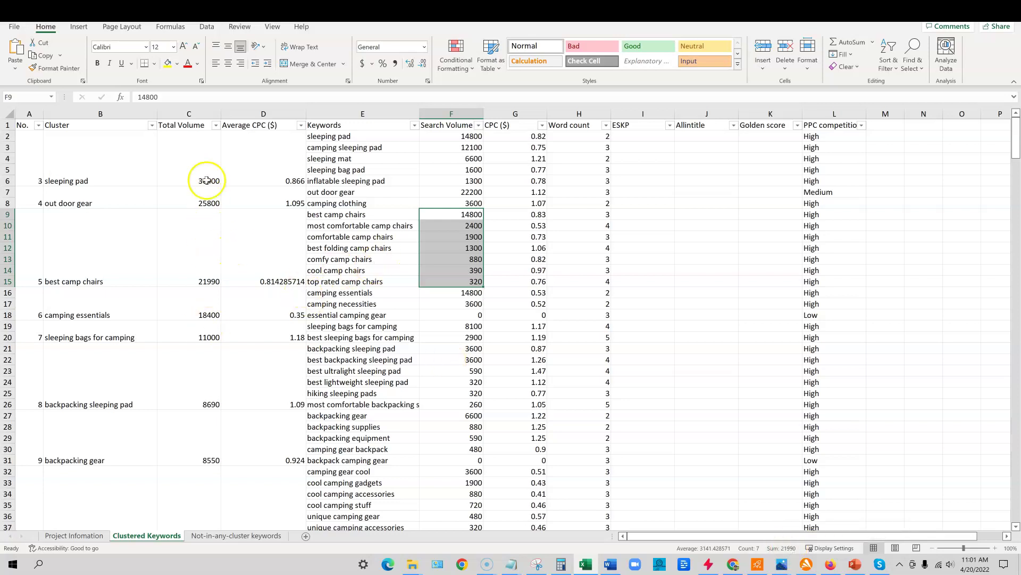
drag(210, 181, 189, 343)
click(468, 325)
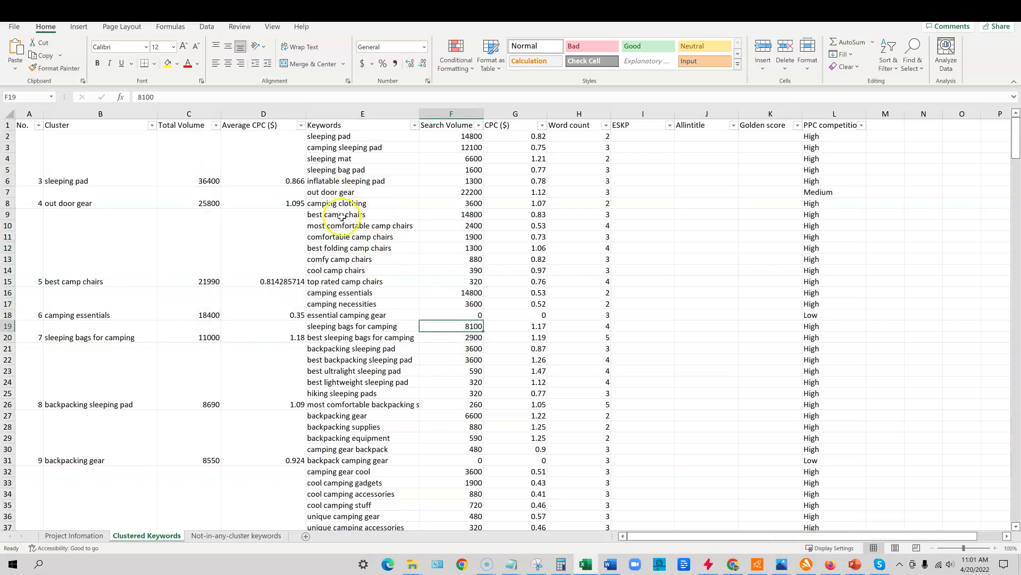
drag(340, 213, 473, 265)
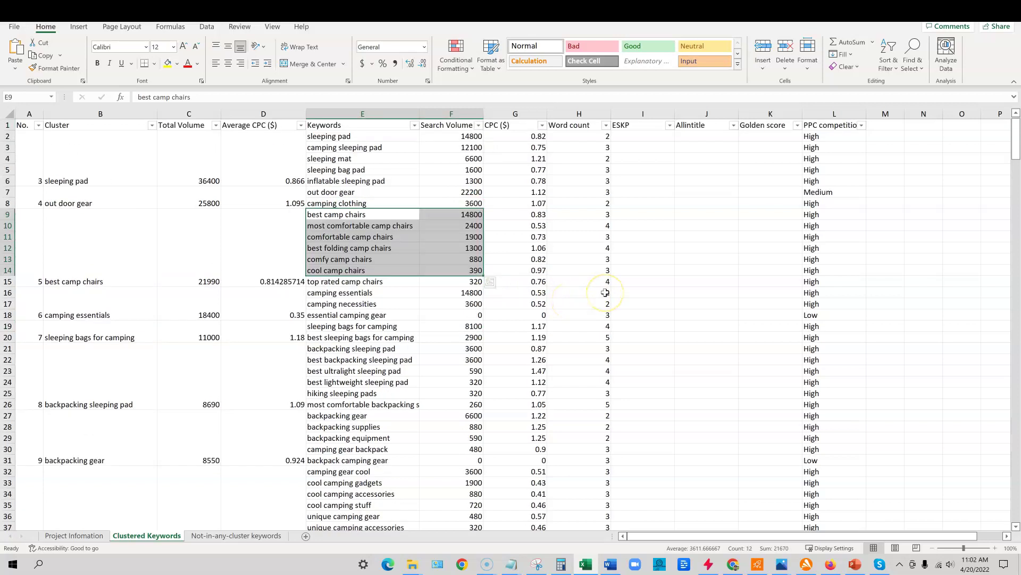
click(874, 234)
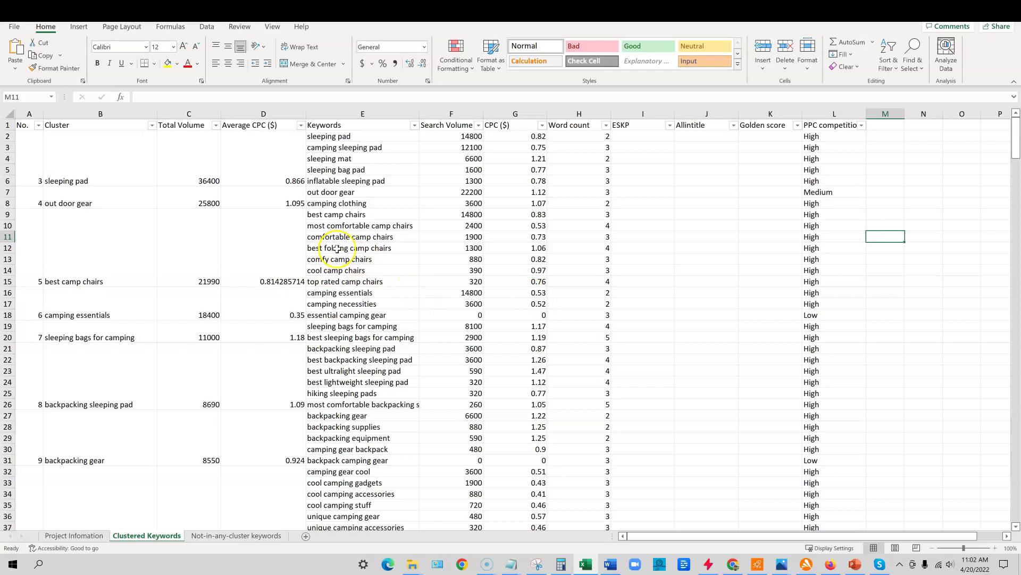
drag(341, 215, 340, 270)
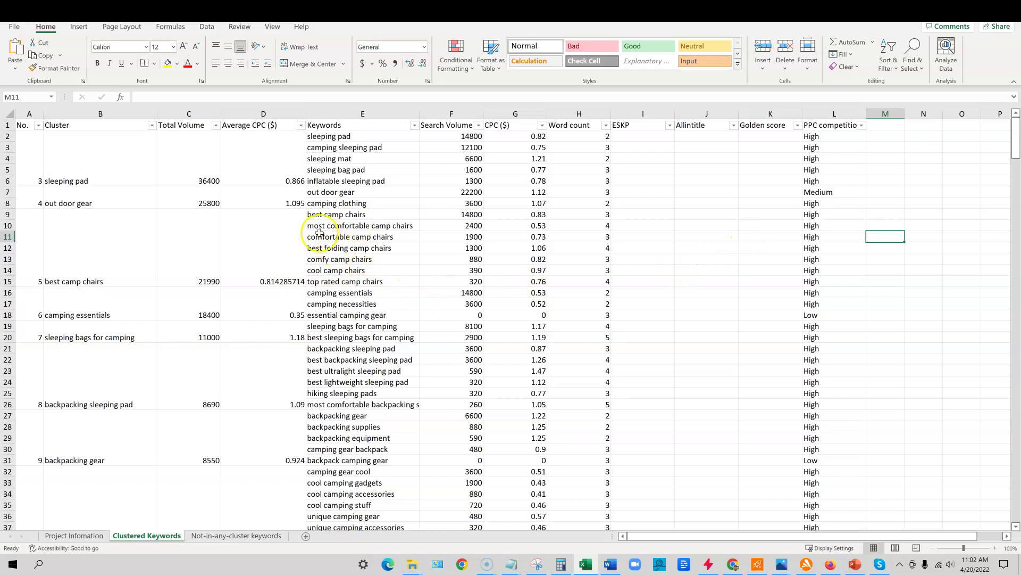
drag(313, 230, 90, 262)
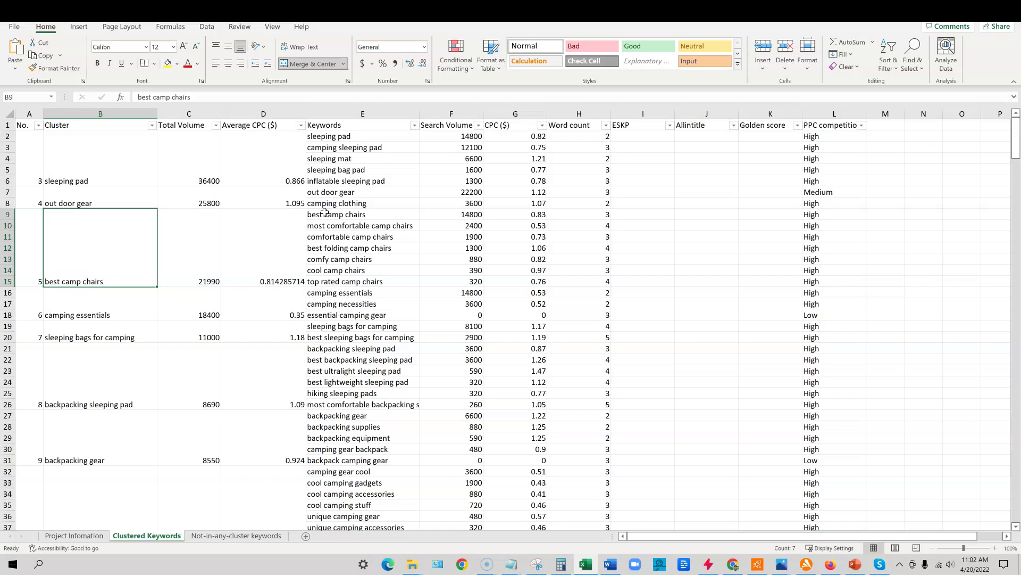
scroll(193, 342, down, 20)
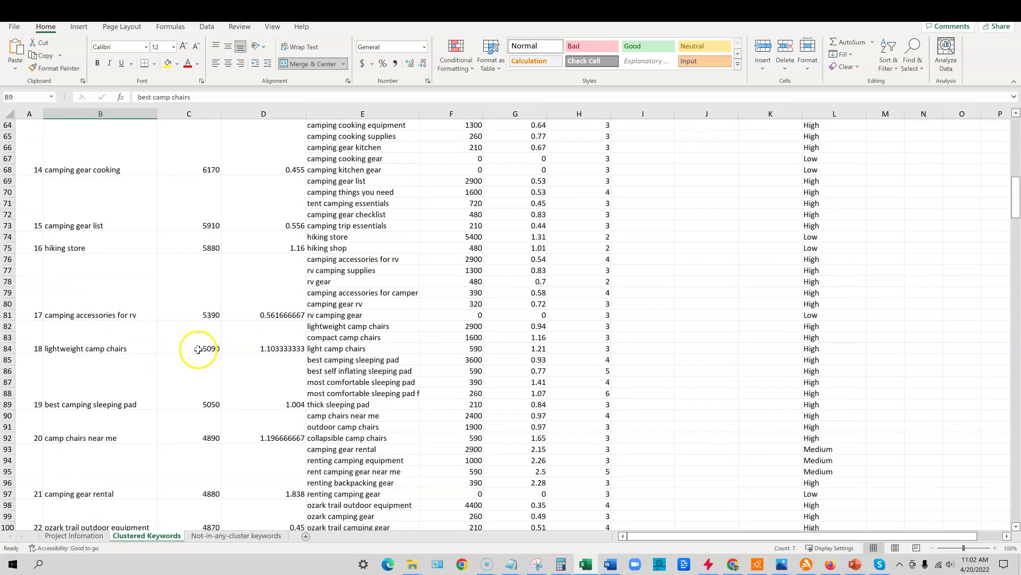
scroll(223, 344, down, 20)
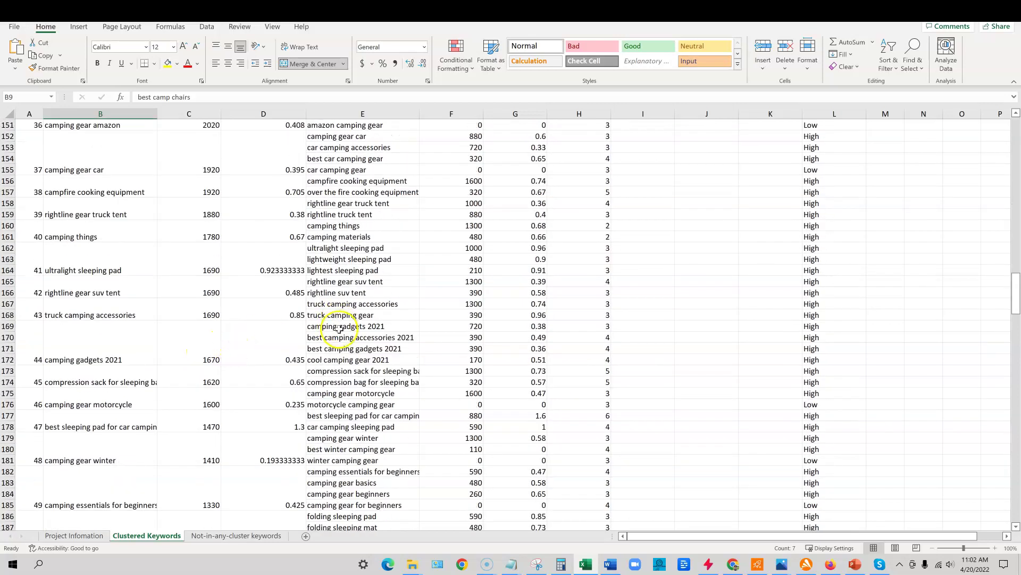
scroll(346, 332, down, 7)
scroll(351, 337, down, 7)
scroll(348, 341, up, 20)
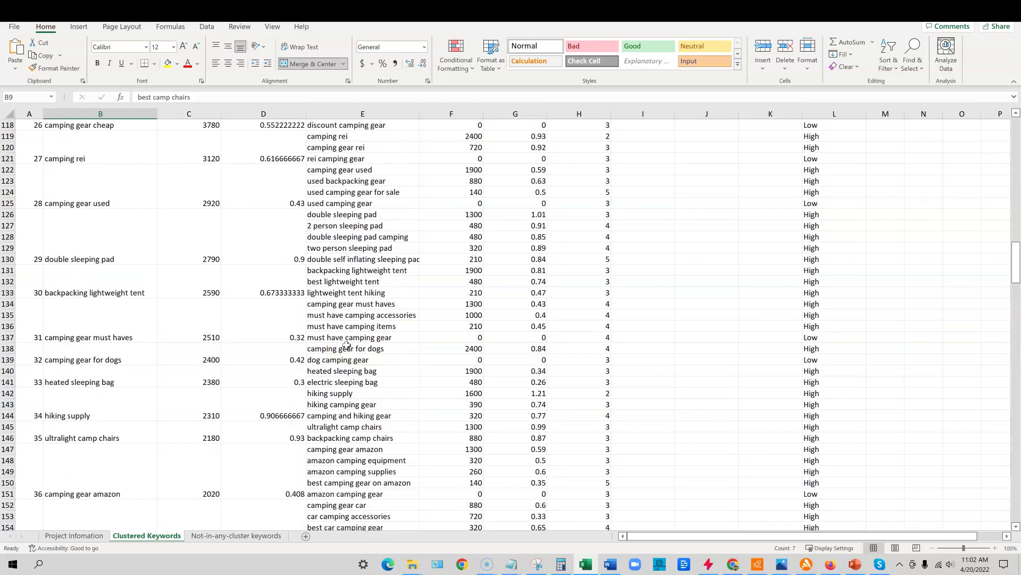
scroll(347, 345, up, 20)
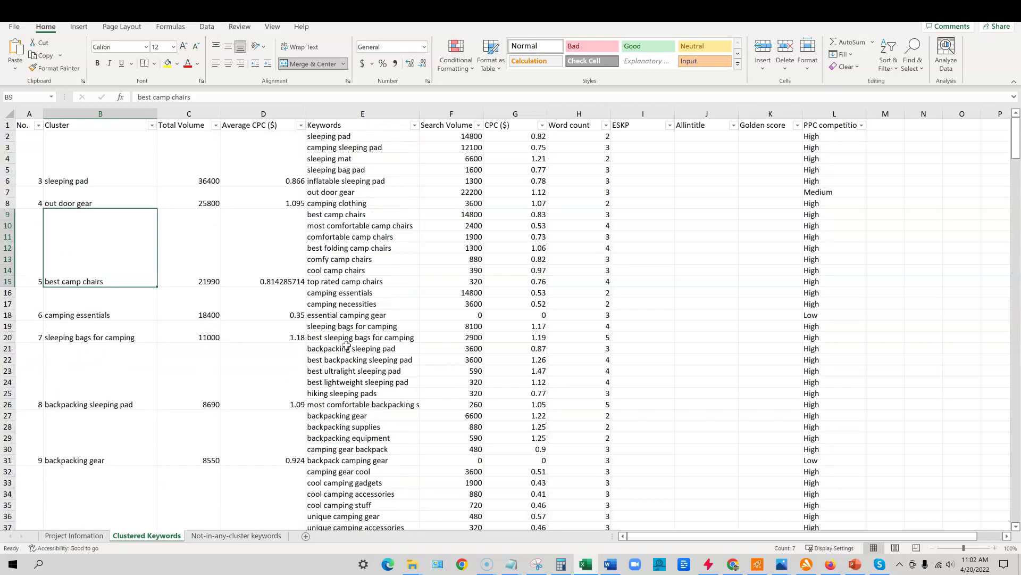
click(97, 274)
click(337, 213)
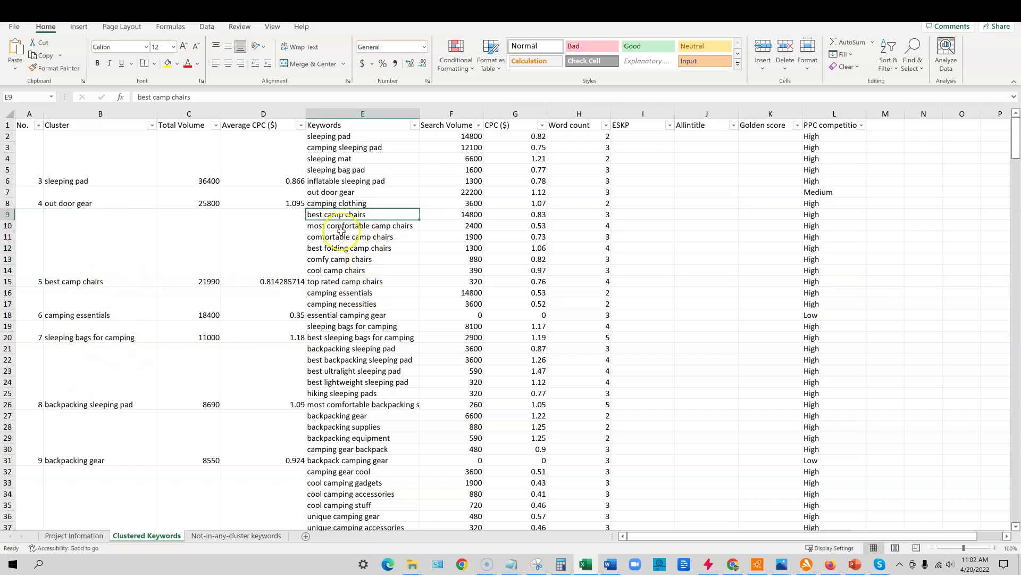
drag(338, 215, 339, 277)
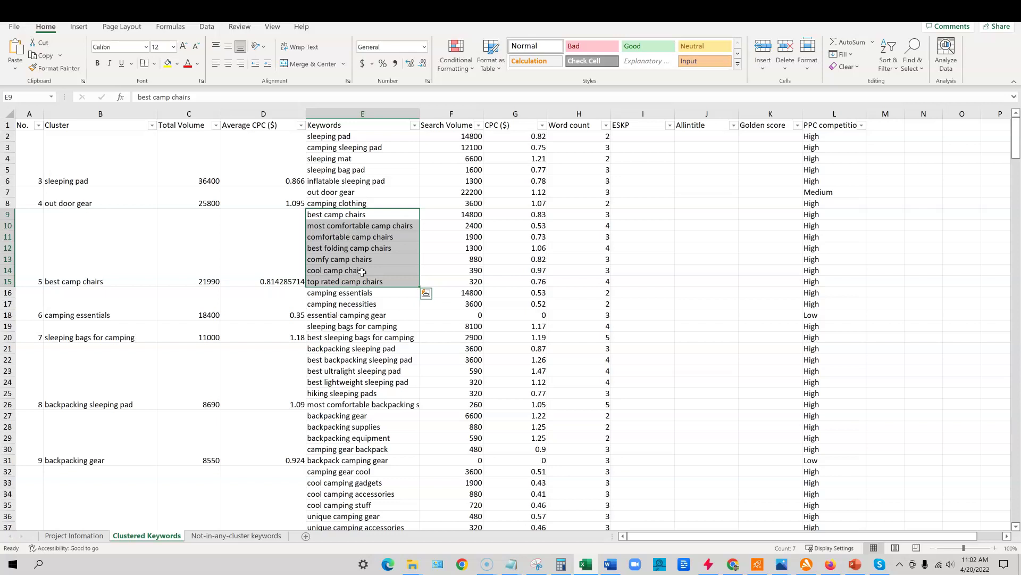
right_click(355, 245)
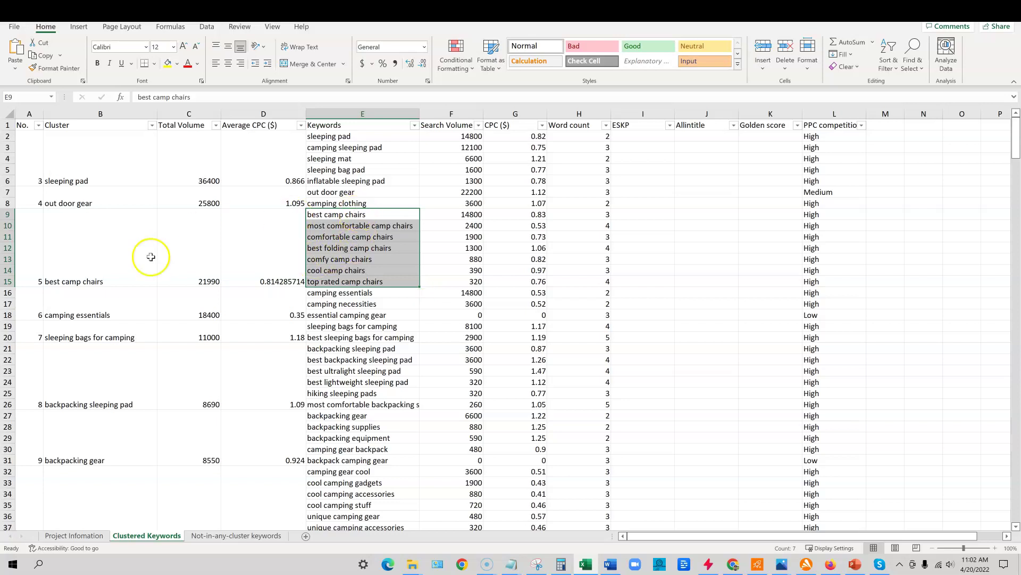
click(113, 261)
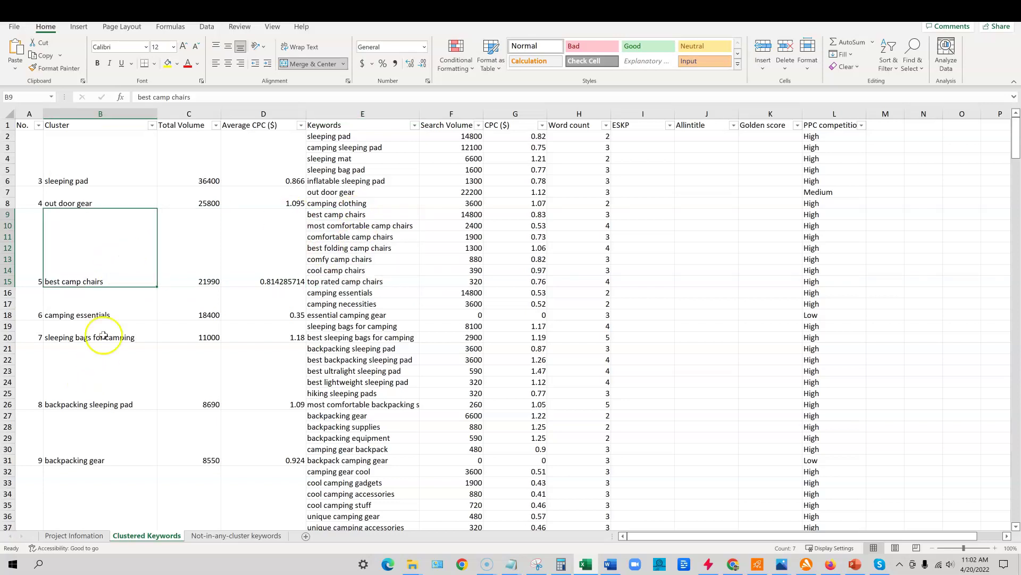
click(330, 213)
click(338, 225)
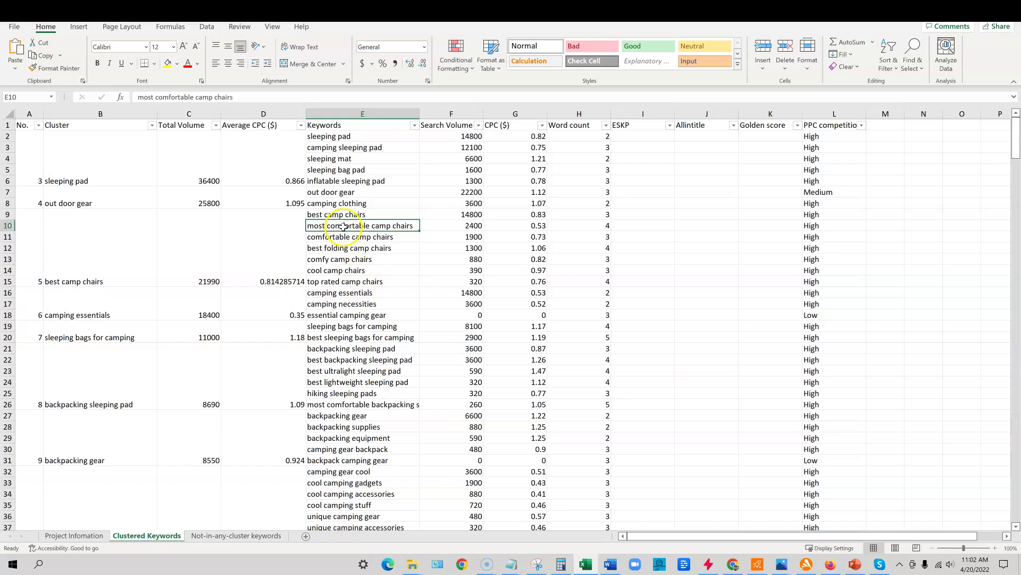
drag(344, 227, 343, 237)
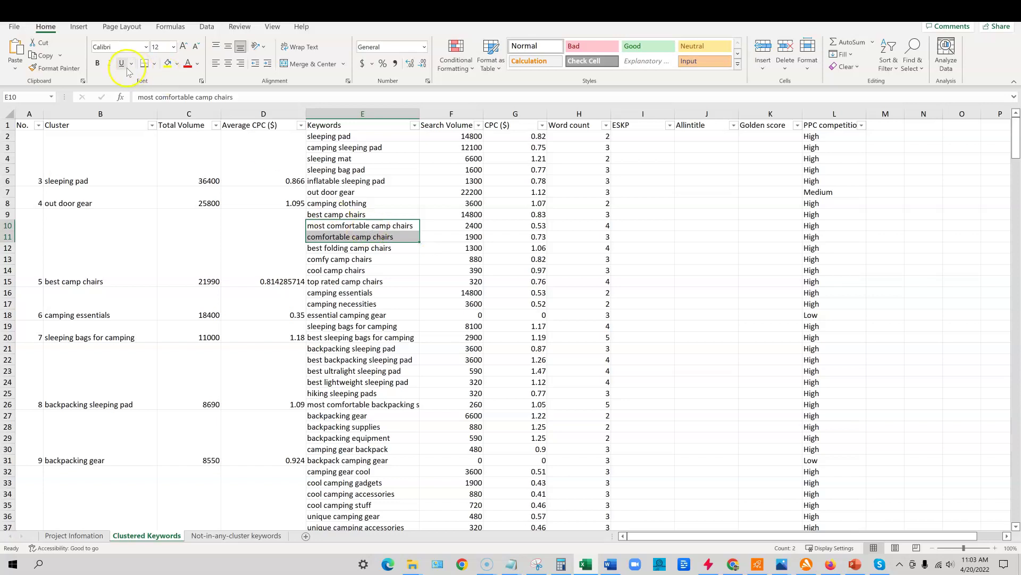
- Fill most comfortable camp chairs and comfortable camp chairs (E10:E11) with yellow
click(168, 63)
click(430, 323)
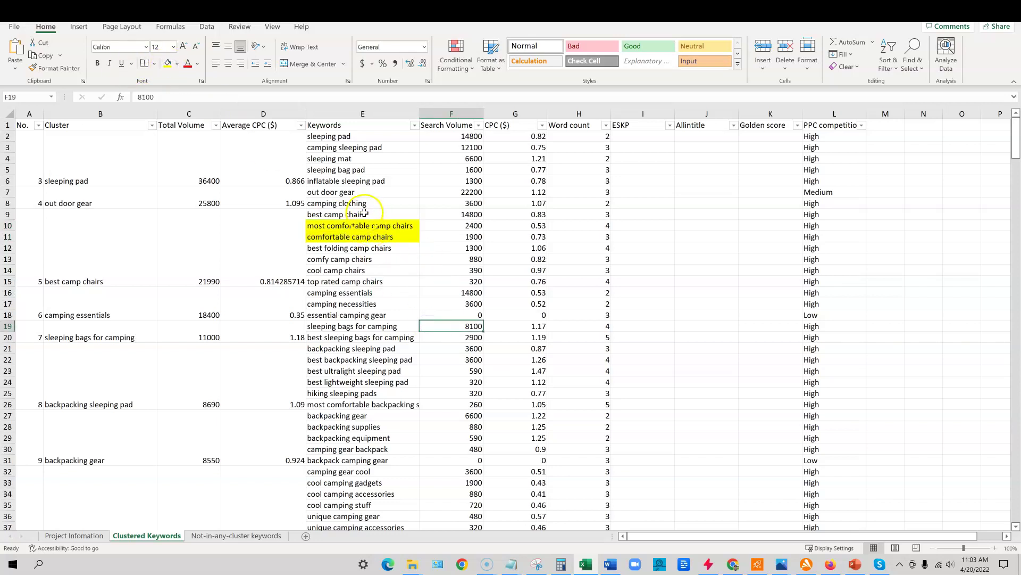
drag(364, 213, 89, 265)
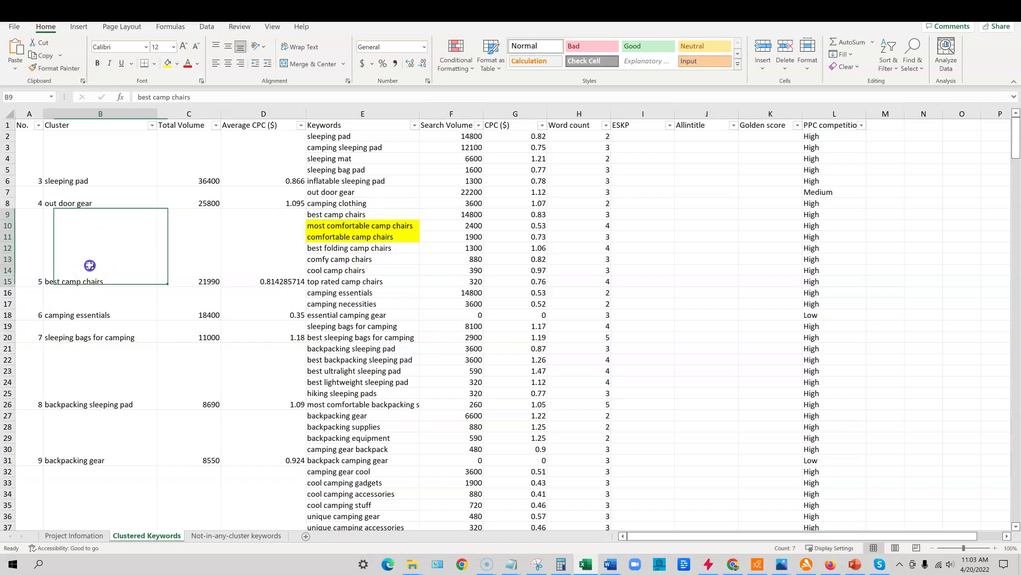
key(Escape)
- Fill best folding camp chairs with light blue, then select comfy and cool camp chairs
click(355, 213)
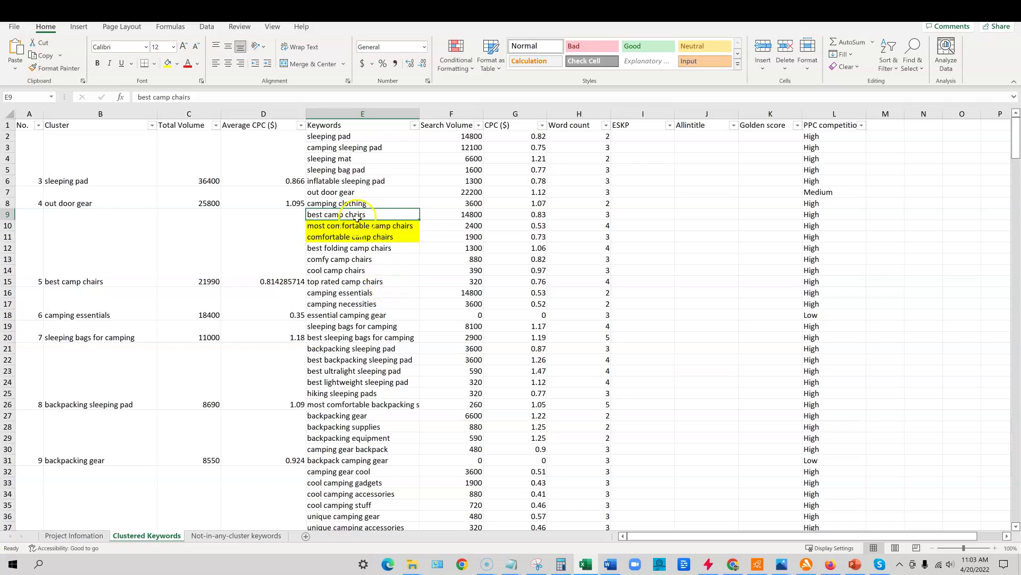
click(345, 249)
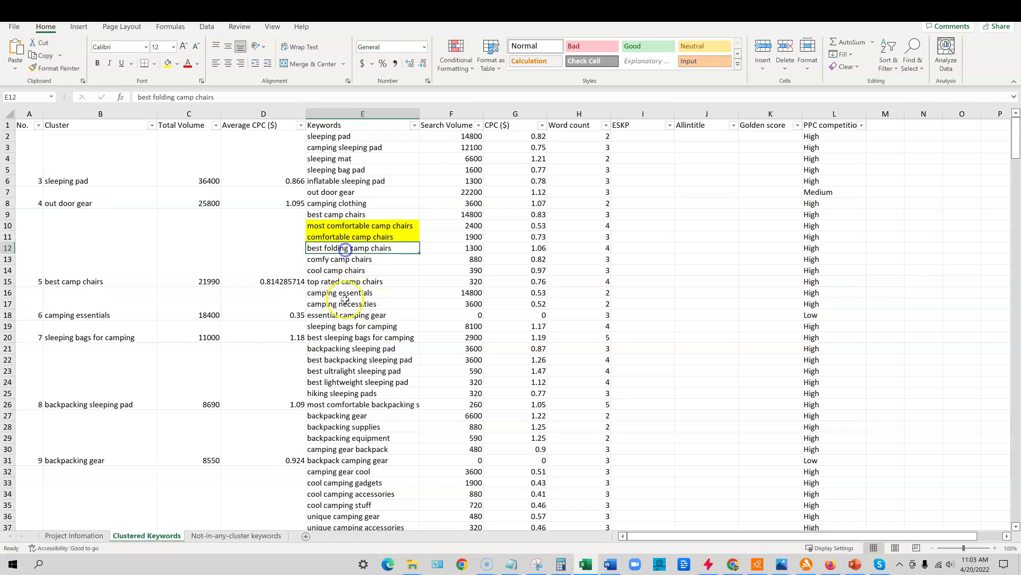
click(340, 260)
click(336, 270)
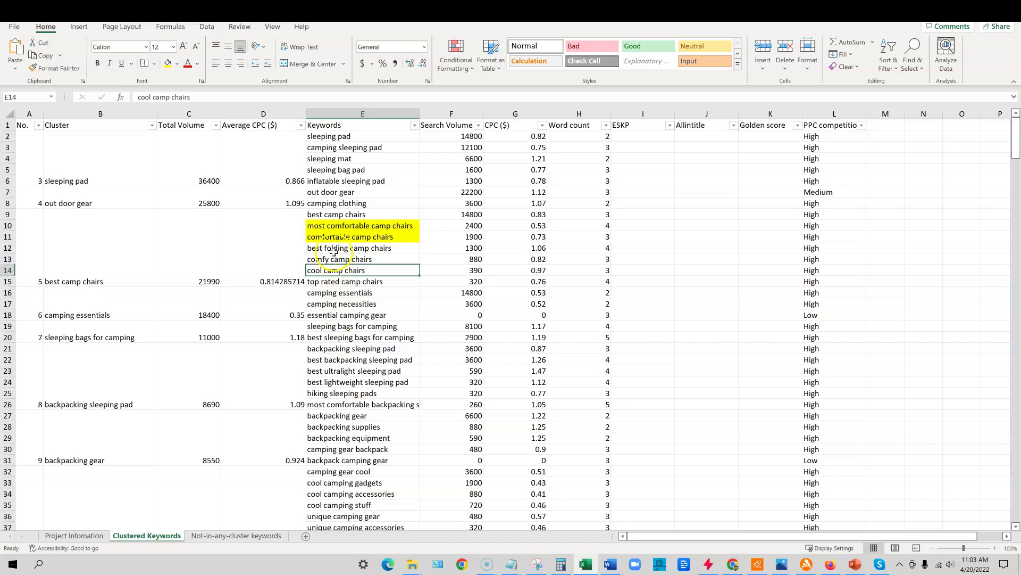
click(333, 250)
mouse_move(390, 249)
mouse_down()
mouse_move(746, 246)
mouse_move(306, 250)
mouse_move(697, 250)
mouse_move(372, 248)
mouse_up()
click(177, 64)
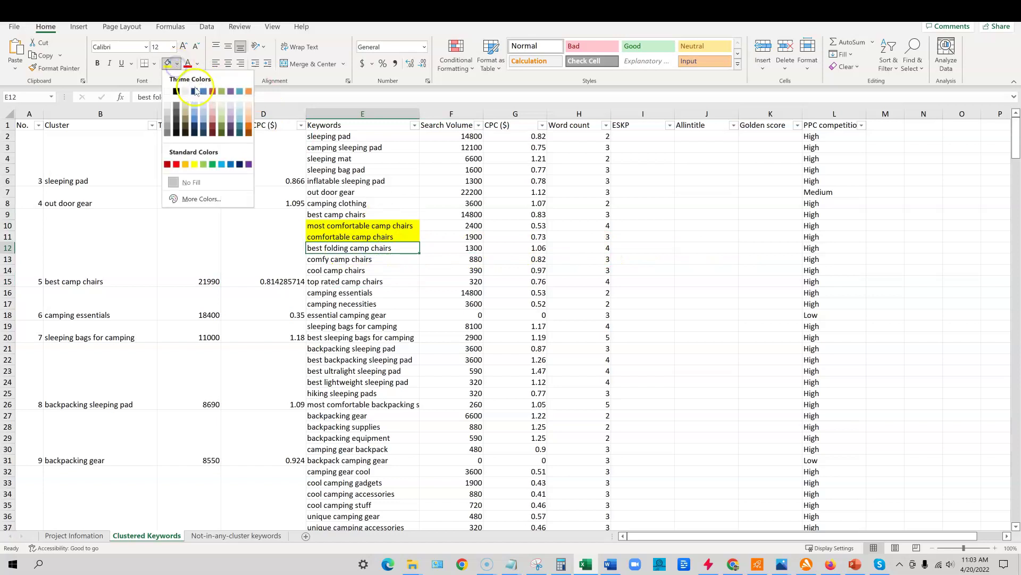
click(203, 103)
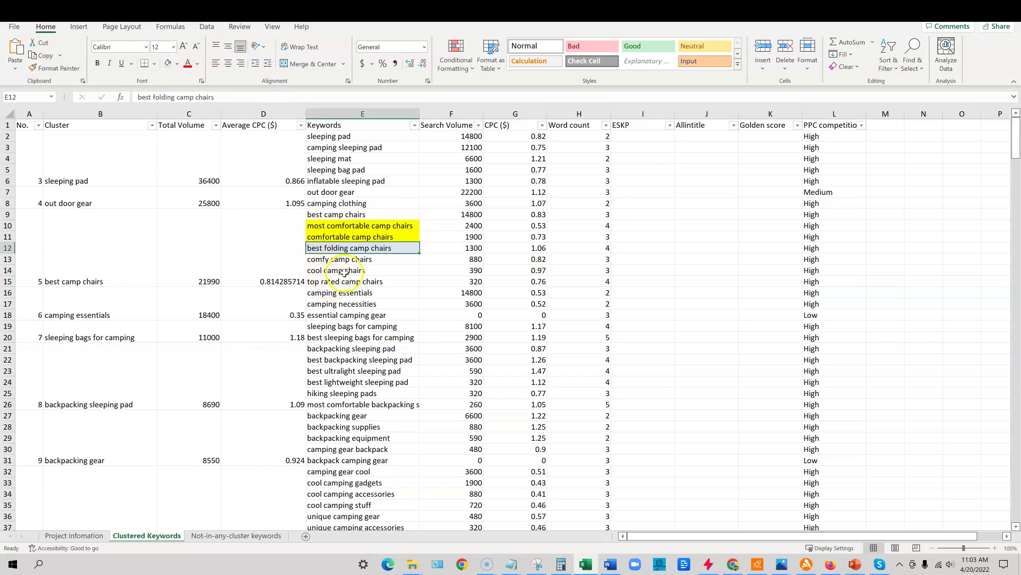
drag(335, 261, 335, 270)
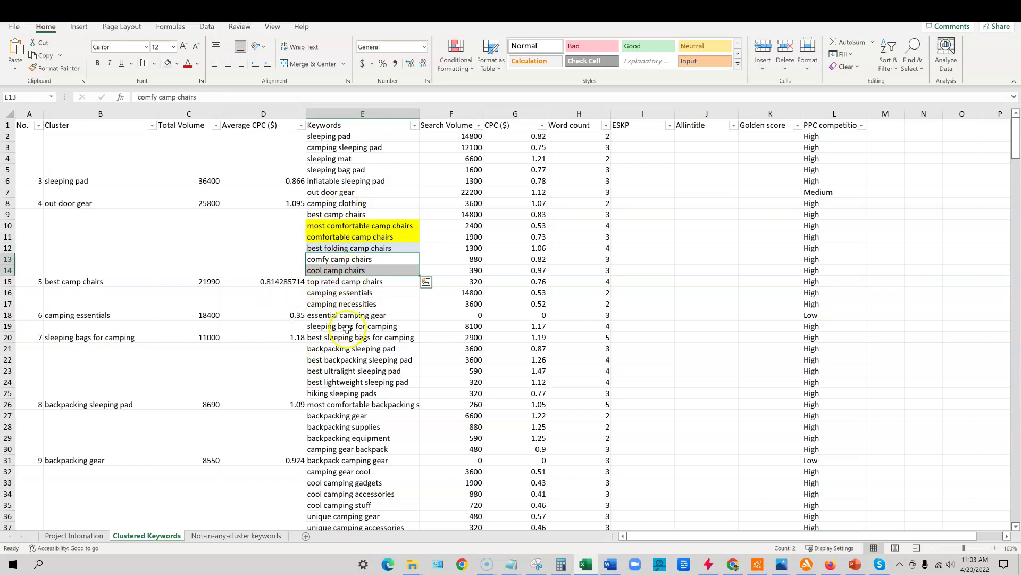
scroll(346, 329, down, 4)
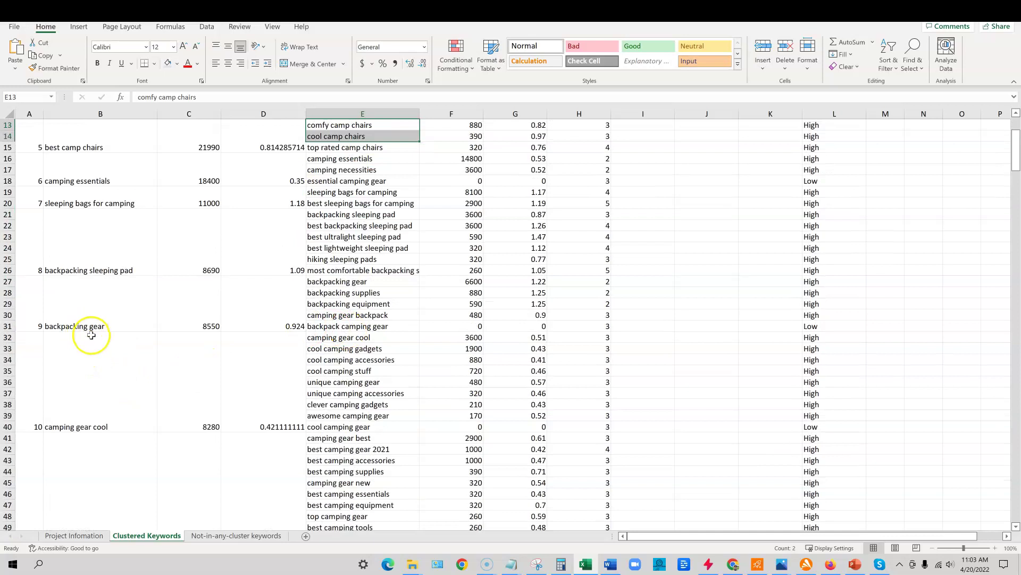
scroll(103, 410, down, 12)
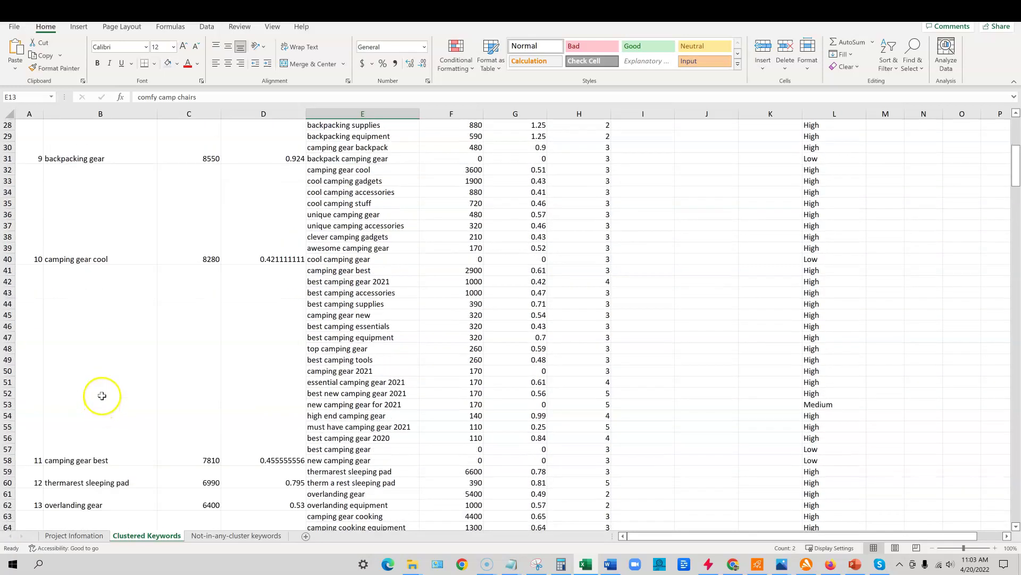
click(101, 321)
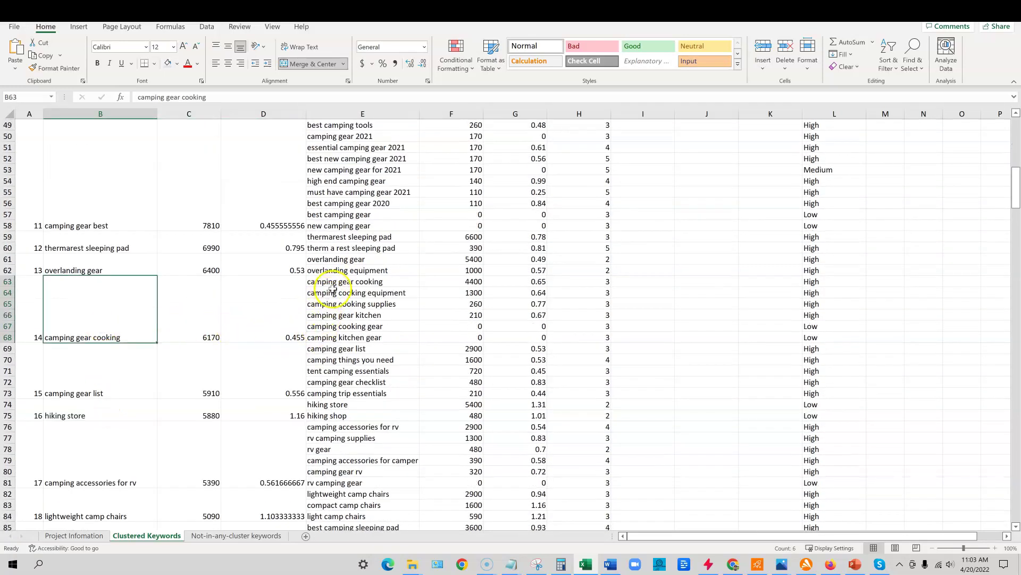
click(387, 284)
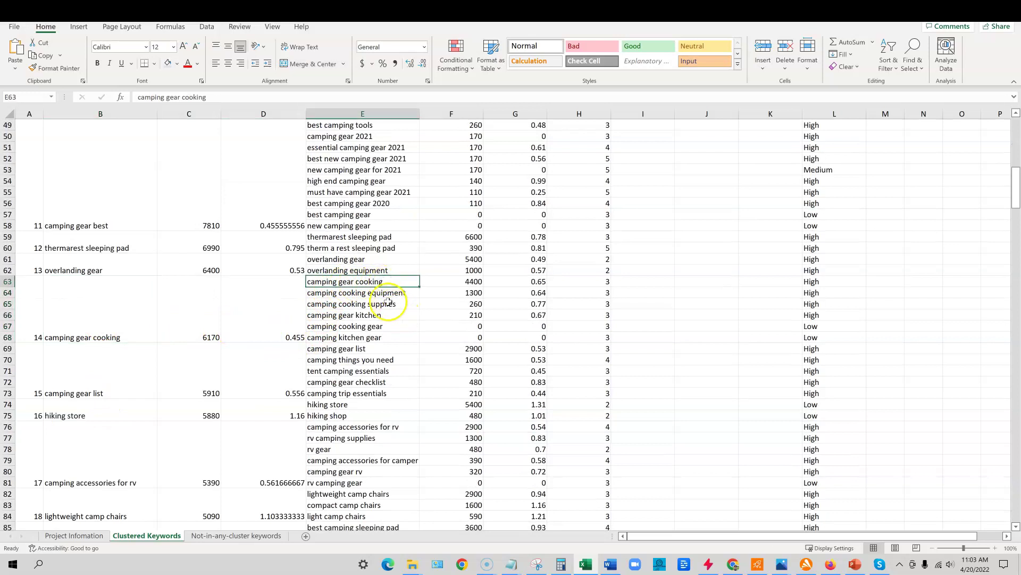
click(377, 294)
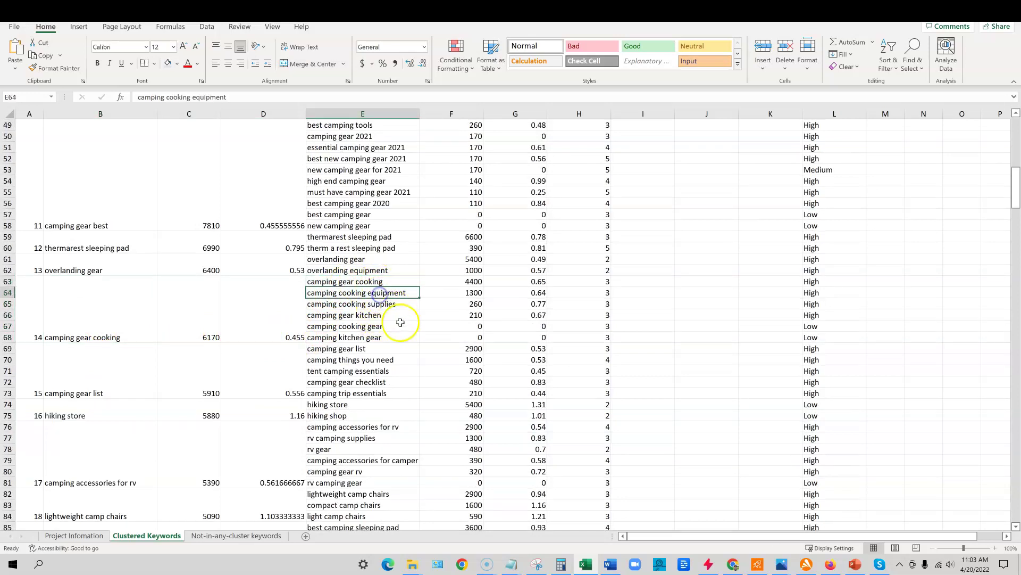
click(388, 305)
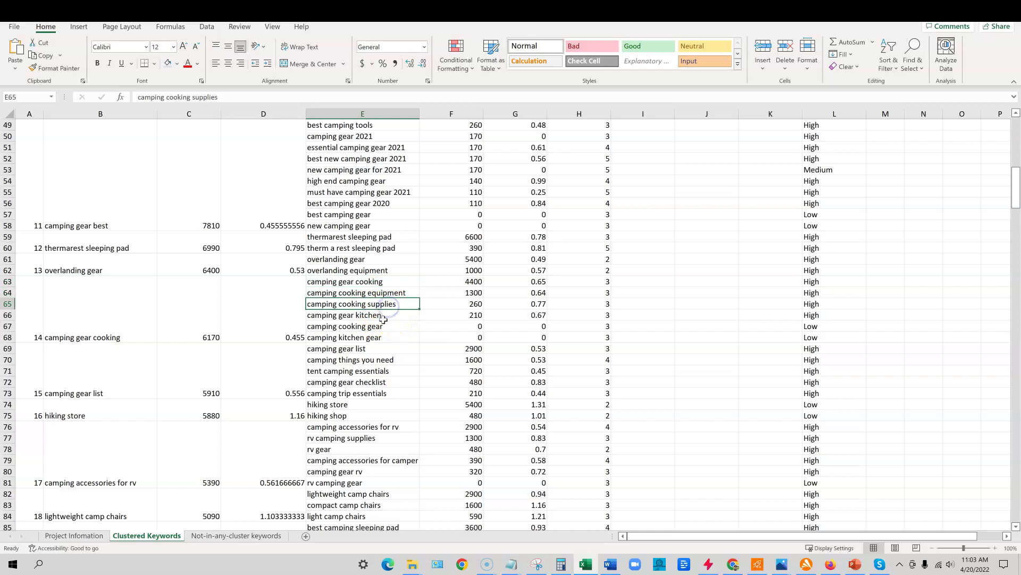
click(383, 317)
click(382, 327)
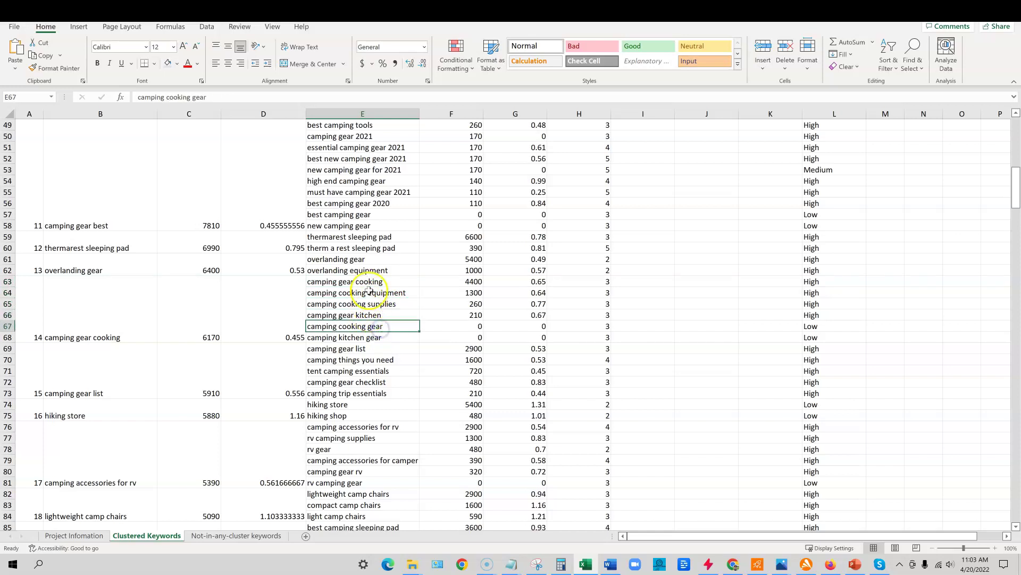
drag(370, 282, 366, 338)
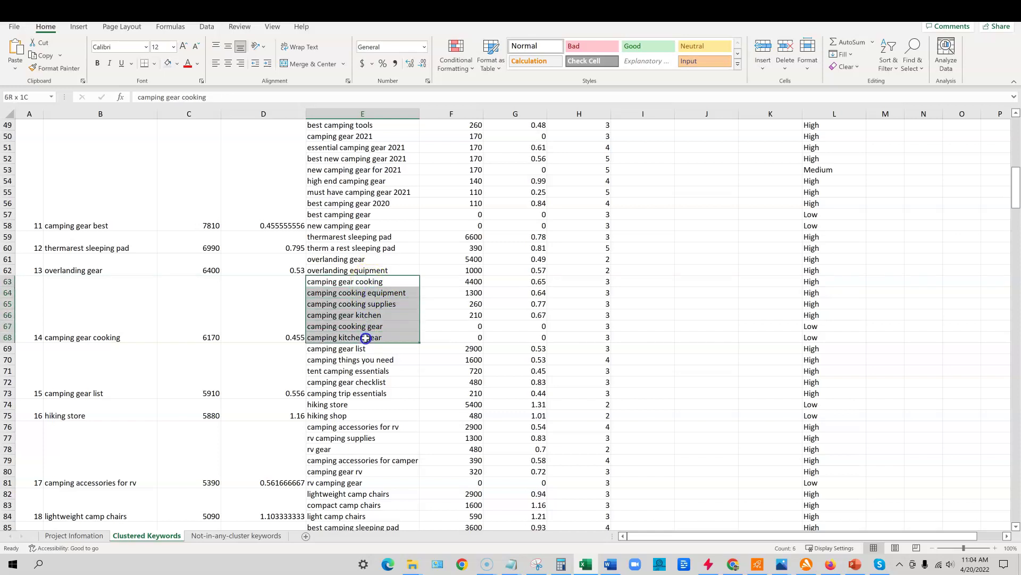
click(91, 331)
scroll(137, 360, up, 6)
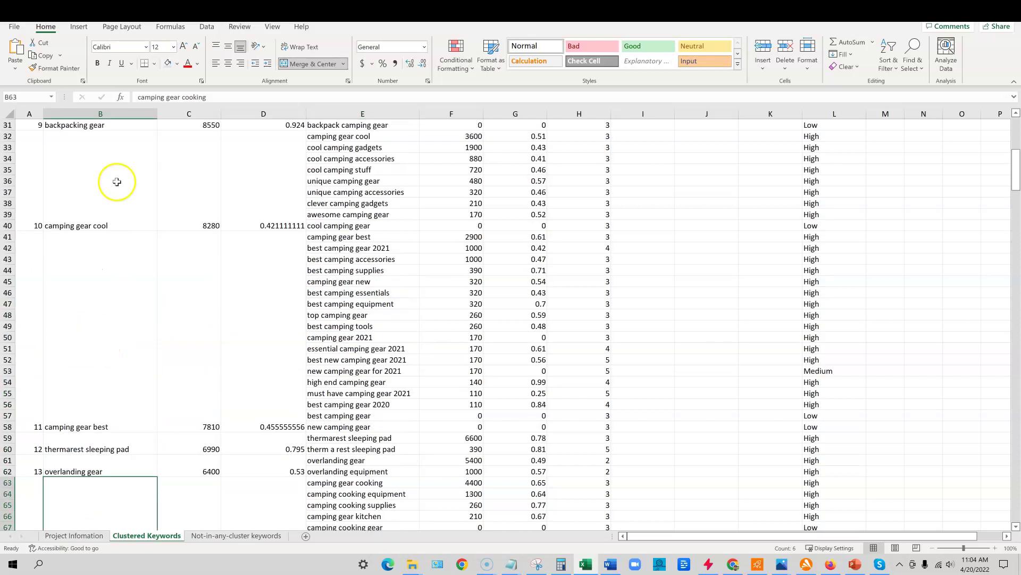
click(126, 115)
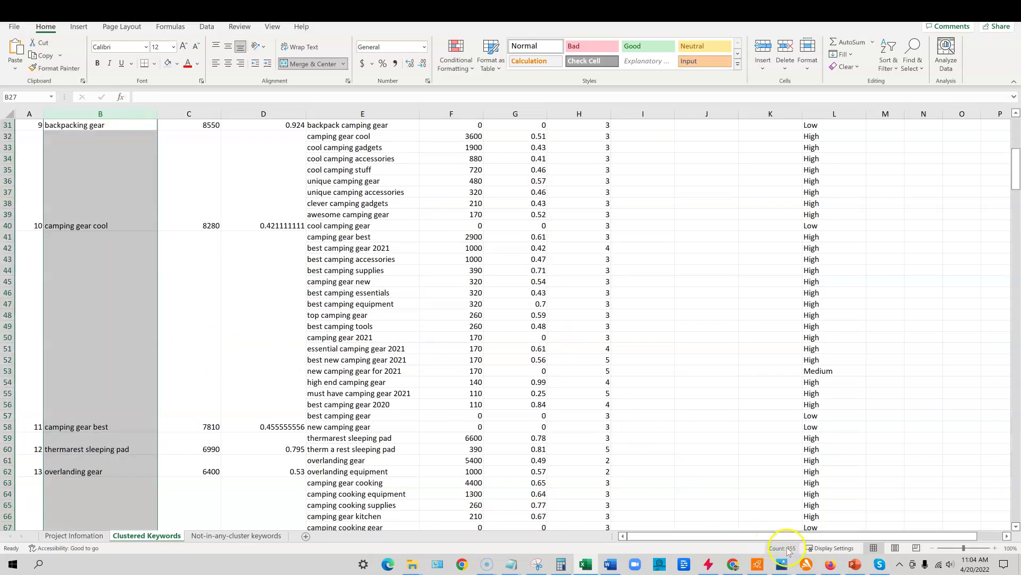
scroll(278, 346, up, 5)
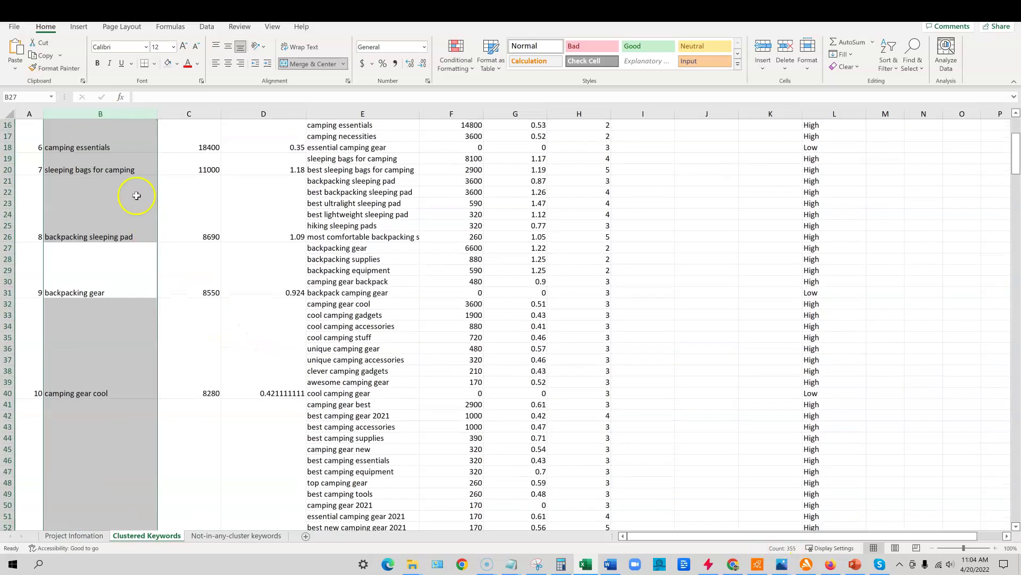
click(104, 162)
scroll(90, 392, down, 11)
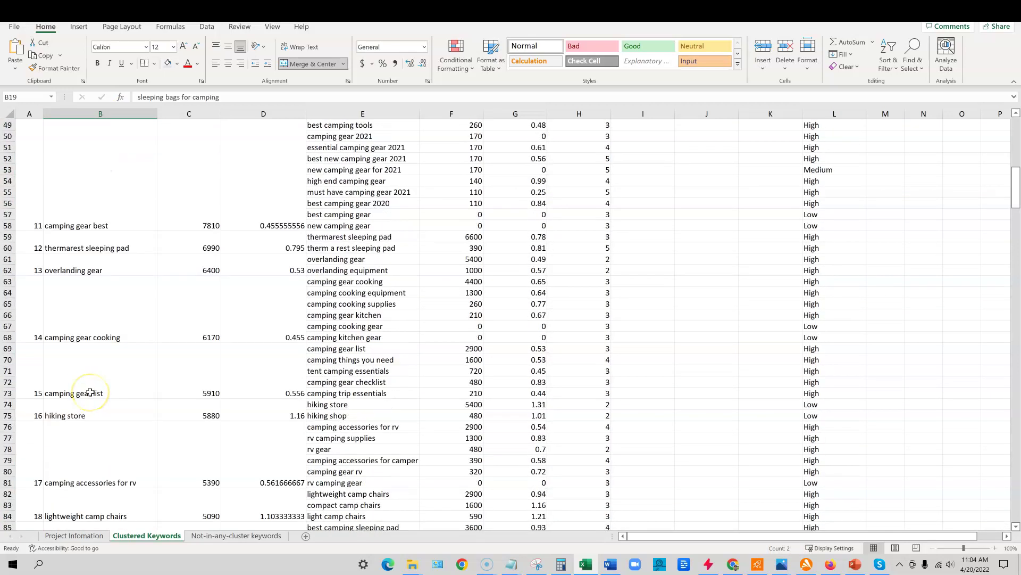
scroll(93, 404, down, 10)
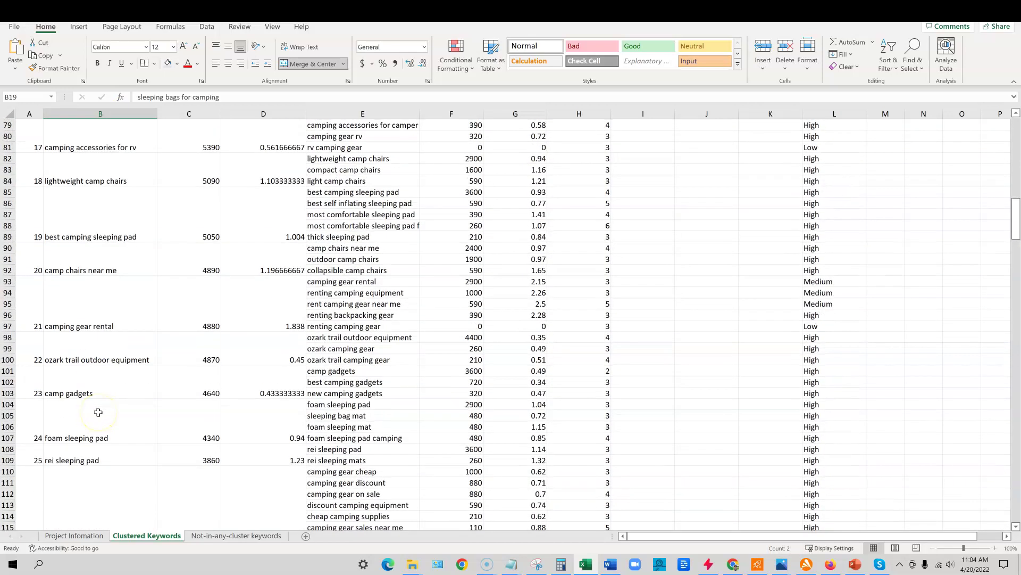
click(90, 361)
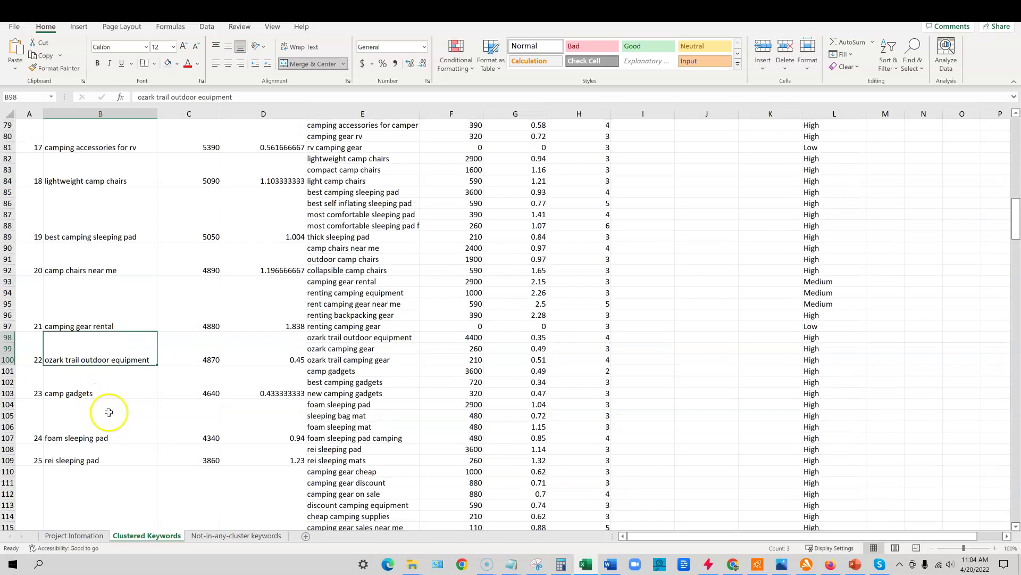
click(100, 317)
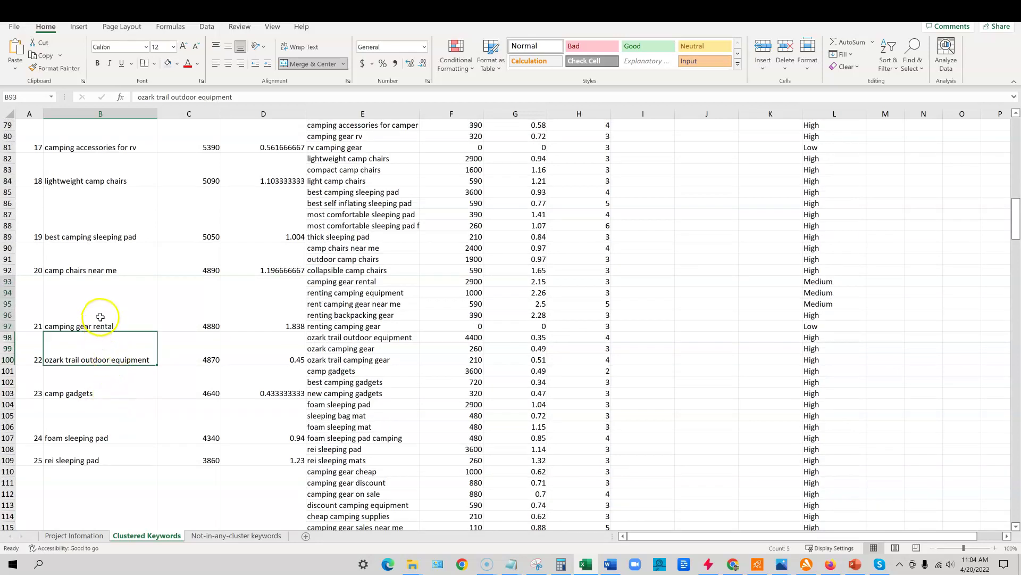
drag(322, 282, 334, 328)
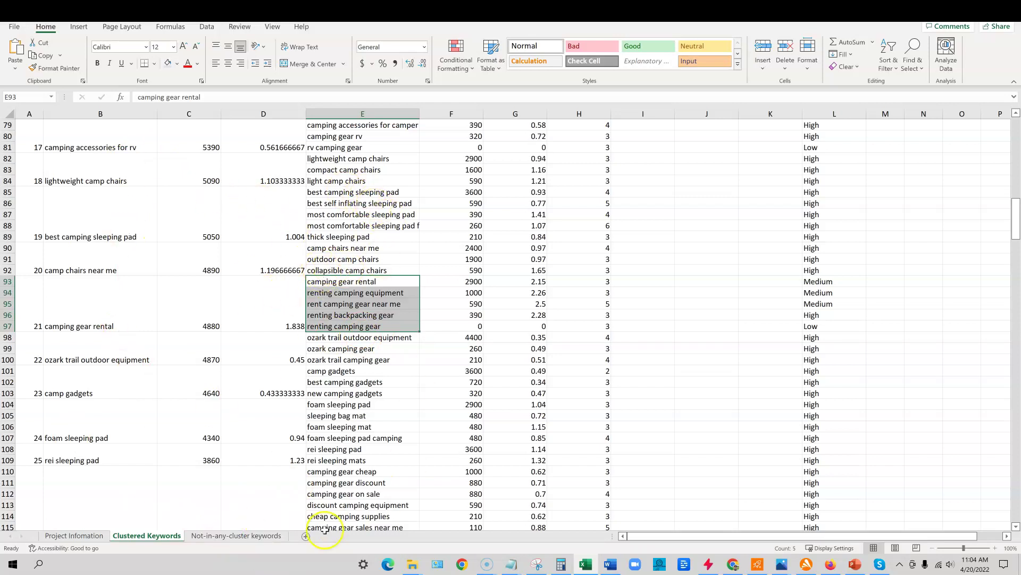
- Open the Not-in-any-cluster keywords sheet and select its column B keywords from kiddies sleeping bags down
click(250, 535)
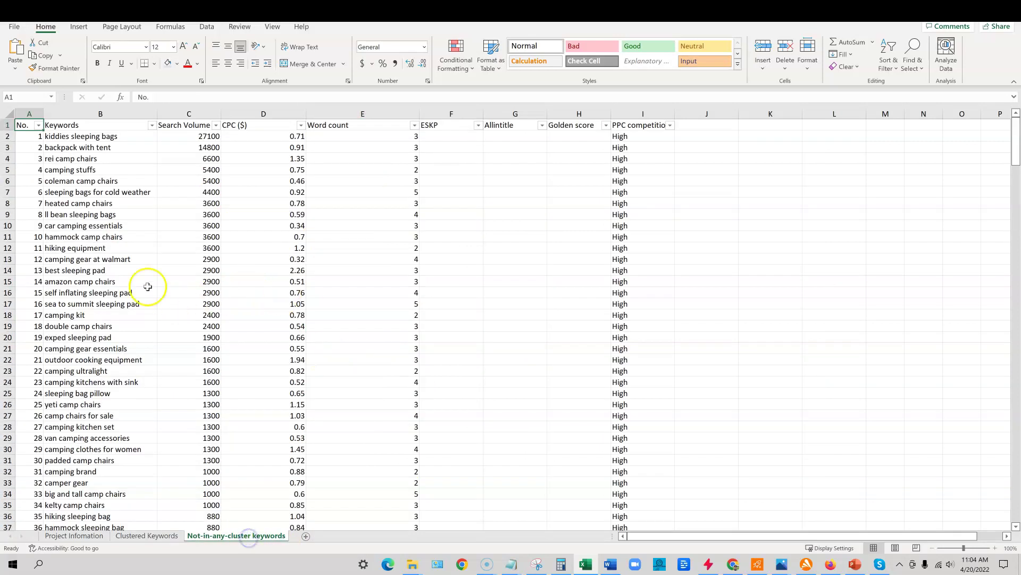
click(110, 137)
drag(110, 136, 129, 502)
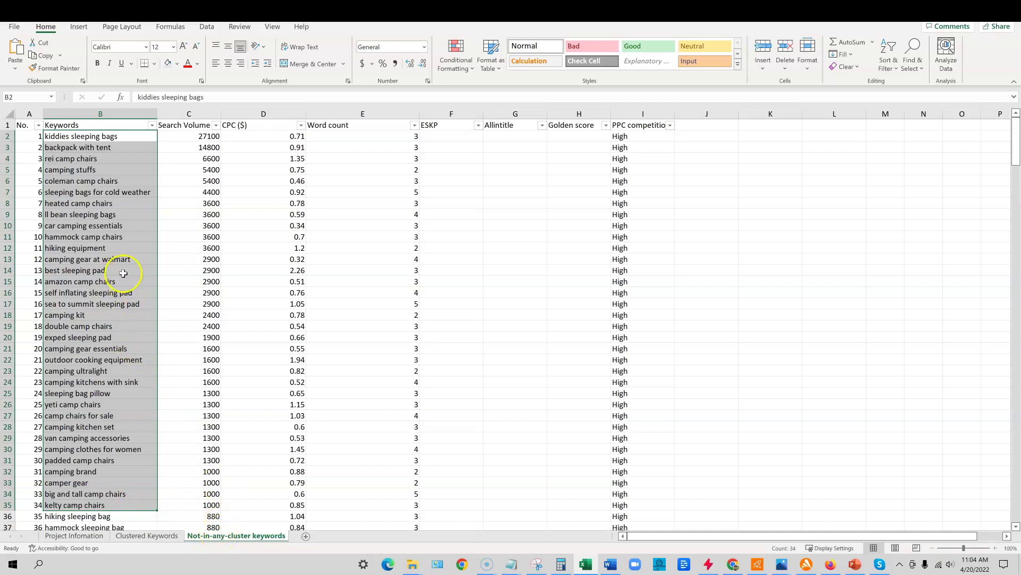
drag(85, 133, 96, 457)
click(223, 394)
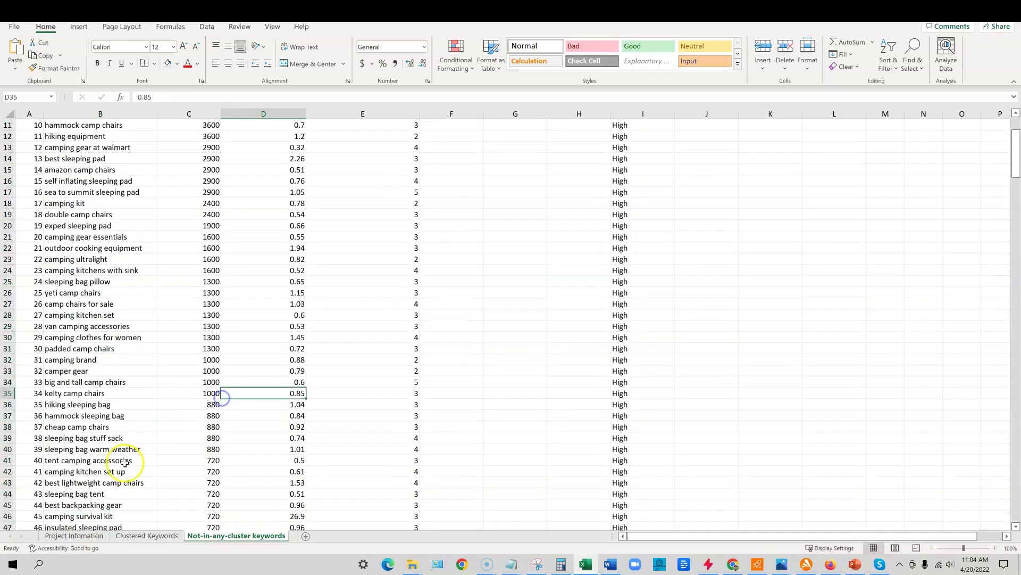
click(101, 449)
scroll(102, 368, up, 4)
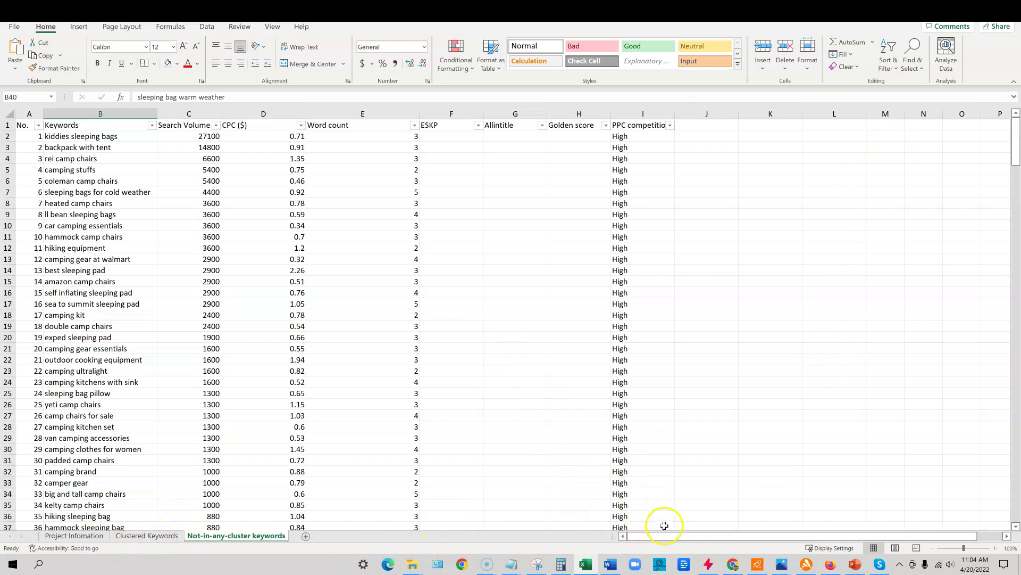
- Back in WriterZen, tick the Backpacking Gear and Backpacking Sleeping Pad cluster cards
click(733, 564)
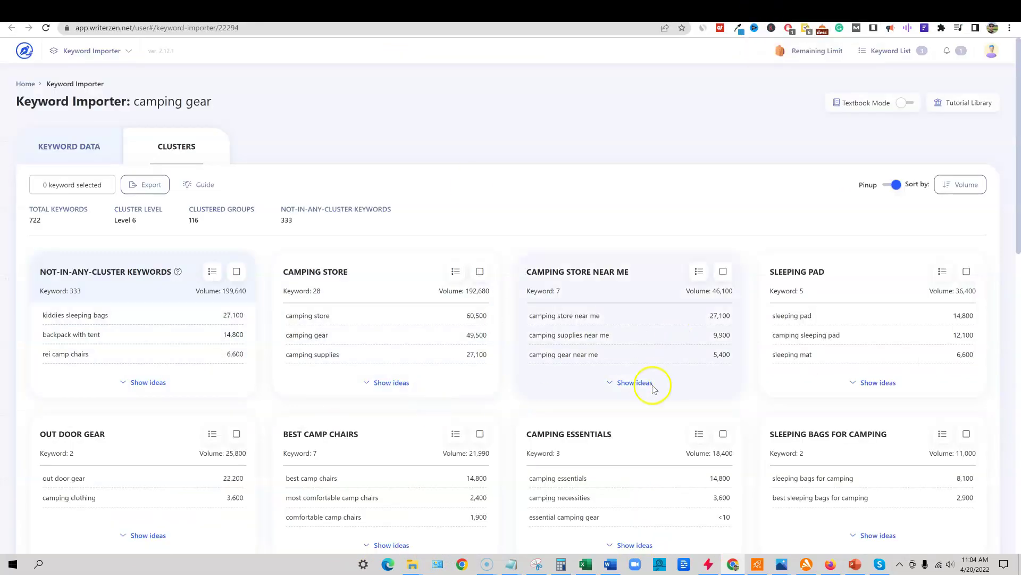
scroll(639, 415, down, 3)
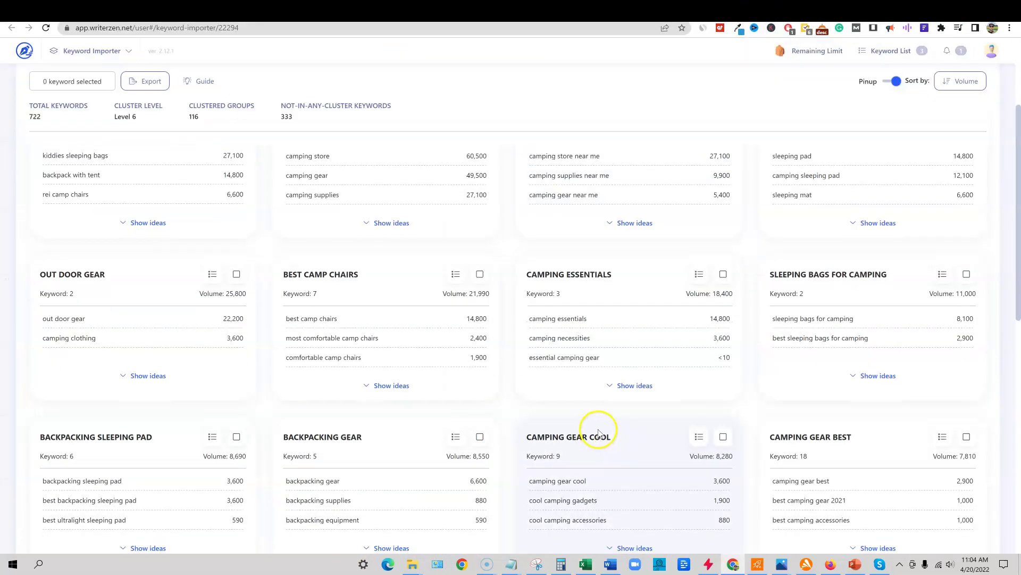
scroll(598, 430, up, 3)
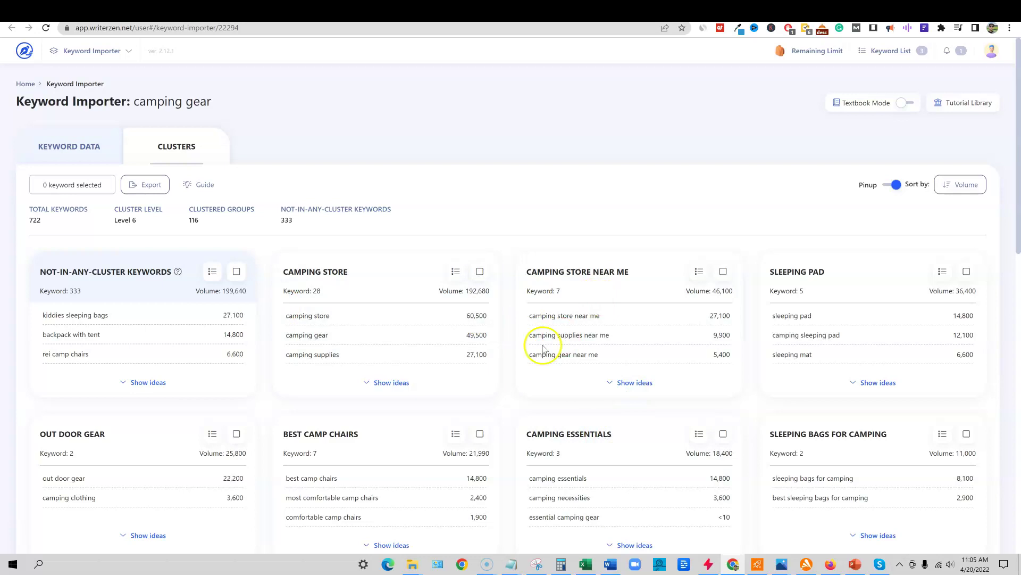
scroll(679, 486, down, 5)
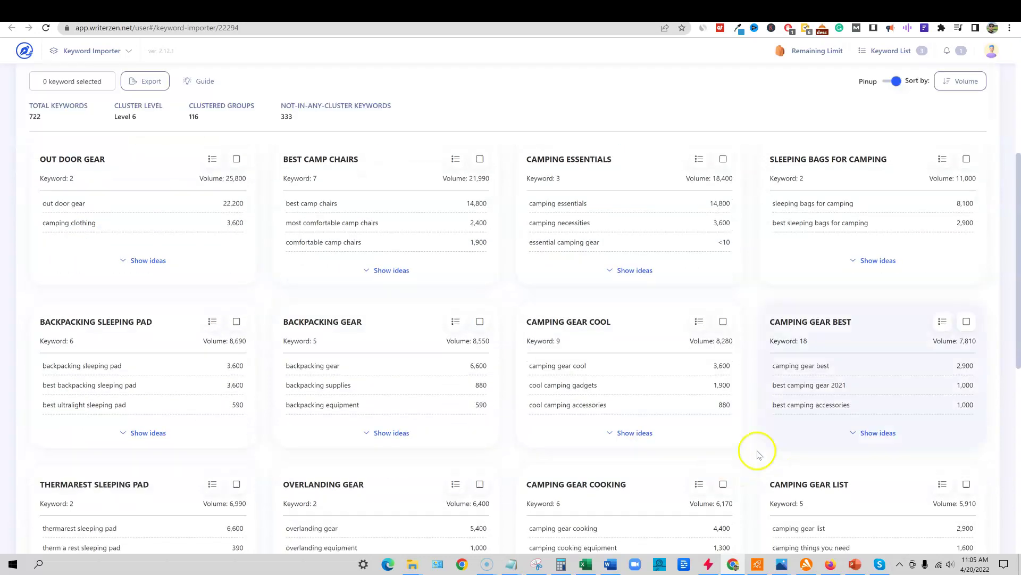
scroll(756, 449, down, 1)
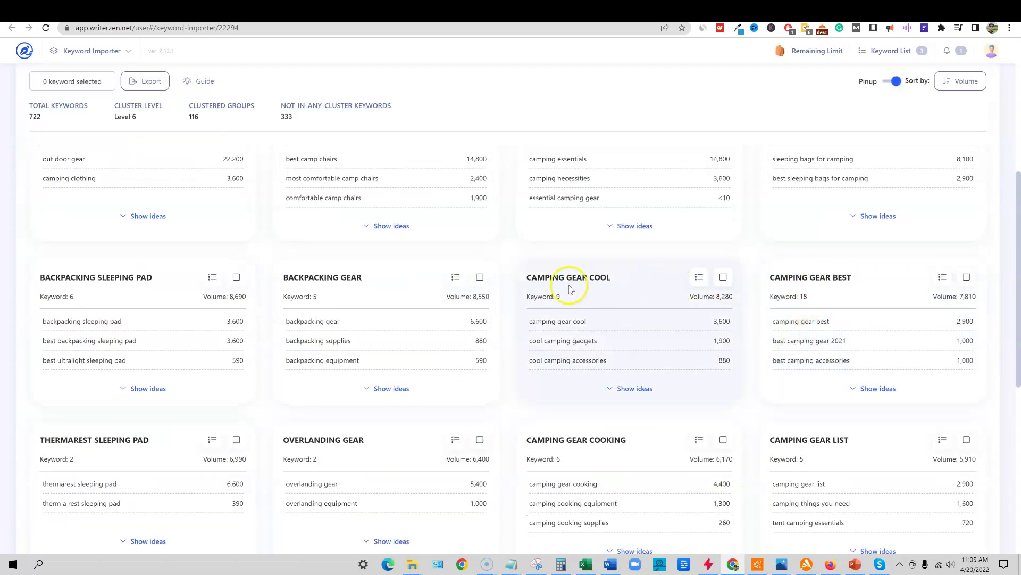
click(479, 277)
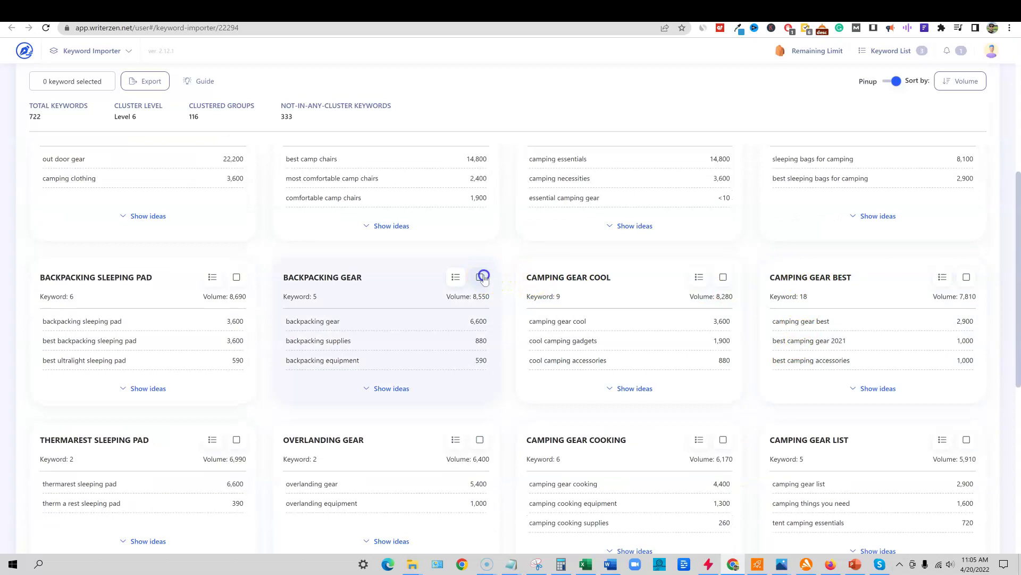
click(236, 277)
scroll(472, 365, down, 6)
scroll(472, 371, up, 15)
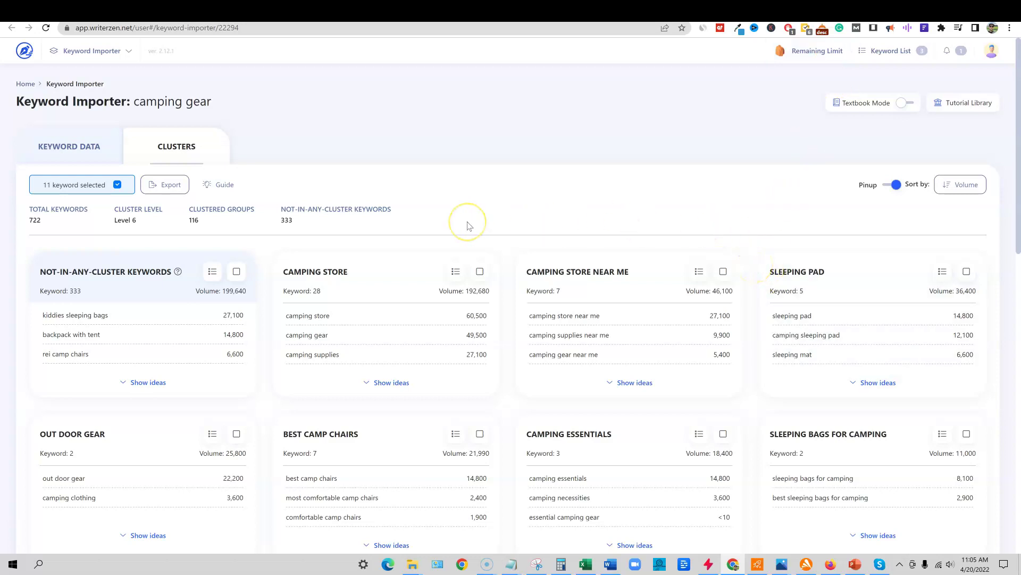
- In Excel's Clustered Keywords sheet, select the column B cluster names from camping gear best down
click(587, 564)
click(147, 535)
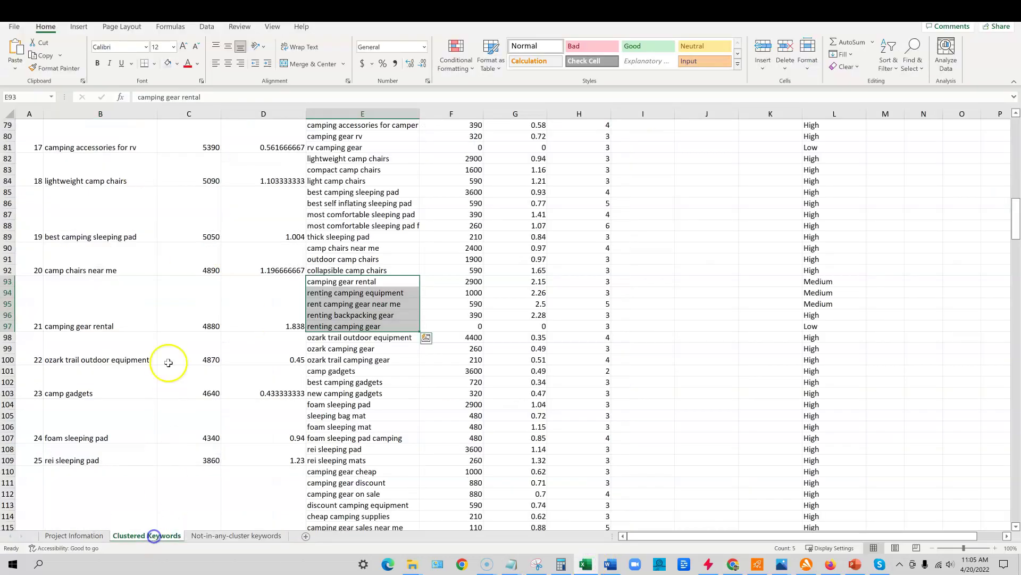
scroll(197, 387, up, 8)
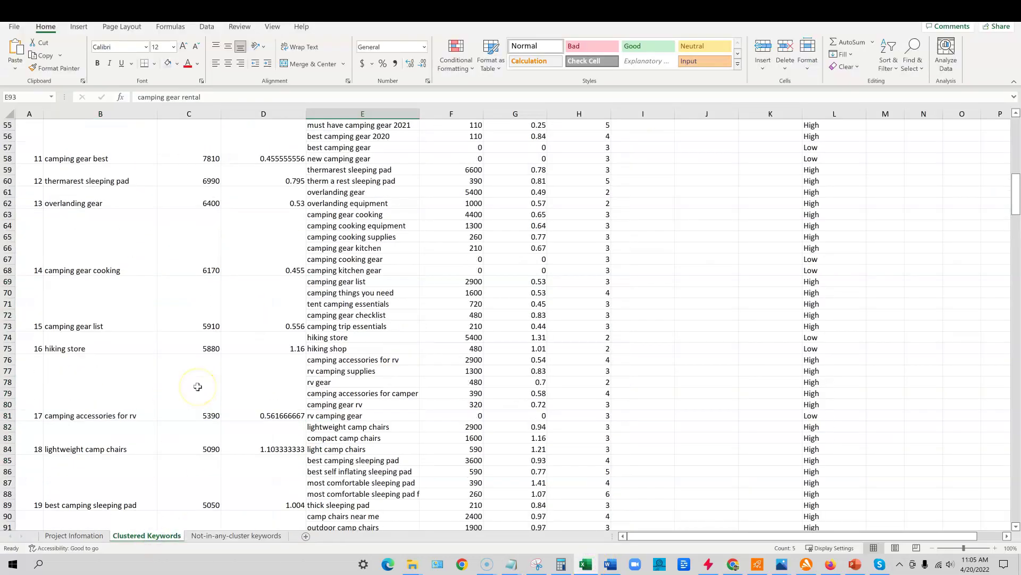
drag(151, 160, 122, 489)
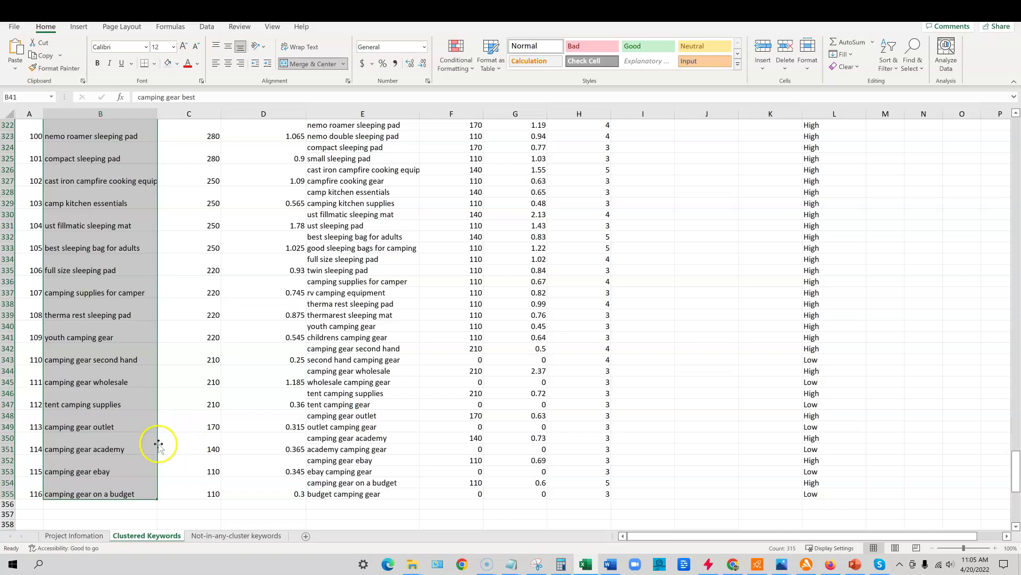
scroll(239, 444, up, 20)
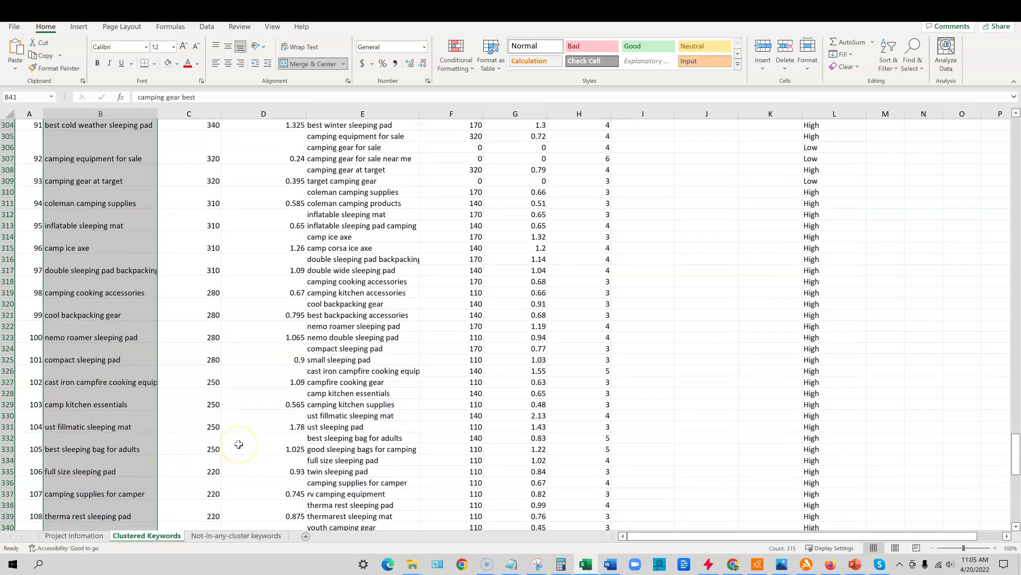
scroll(218, 437, down, 9)
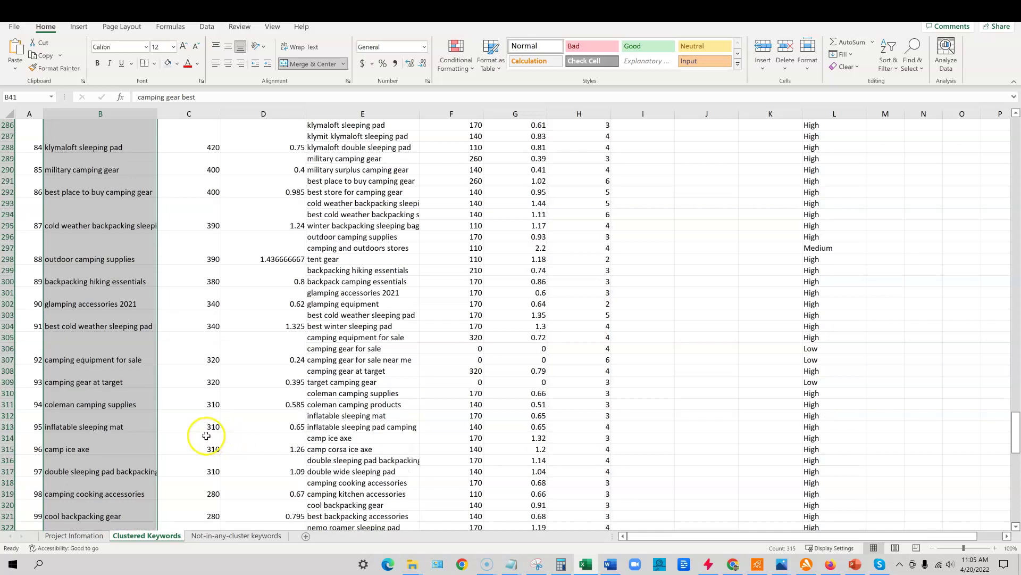
scroll(205, 394, up, 18)
scroll(200, 400, up, 20)
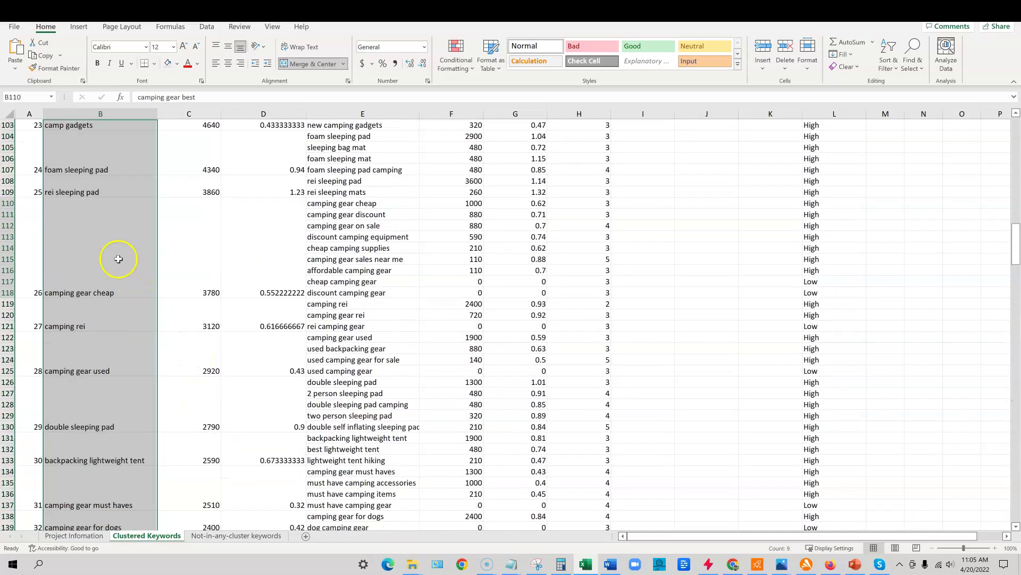
- Select the merged camping gear cheap cell and the search volume column C
click(116, 266)
click(114, 273)
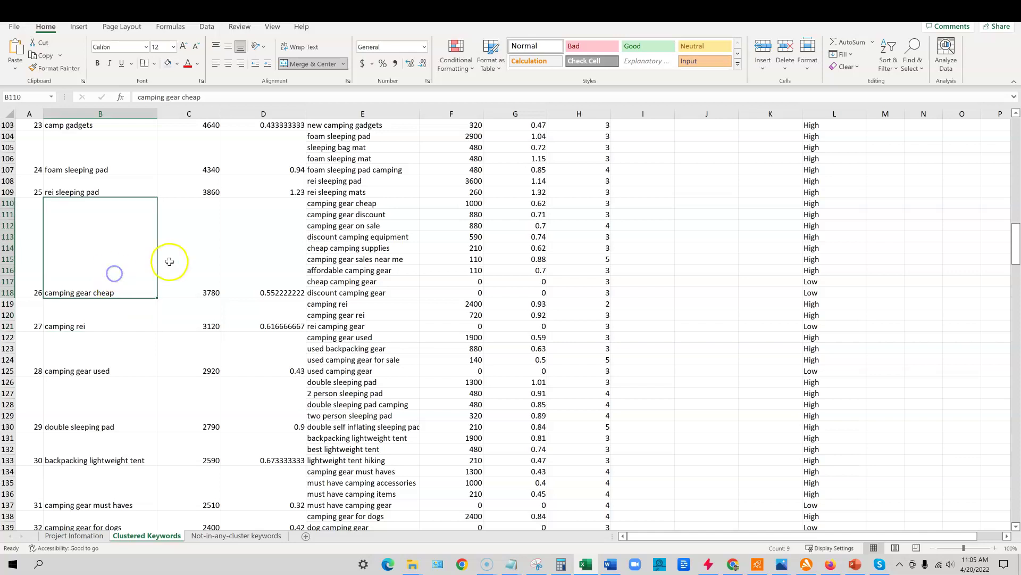
click(187, 114)
click(109, 251)
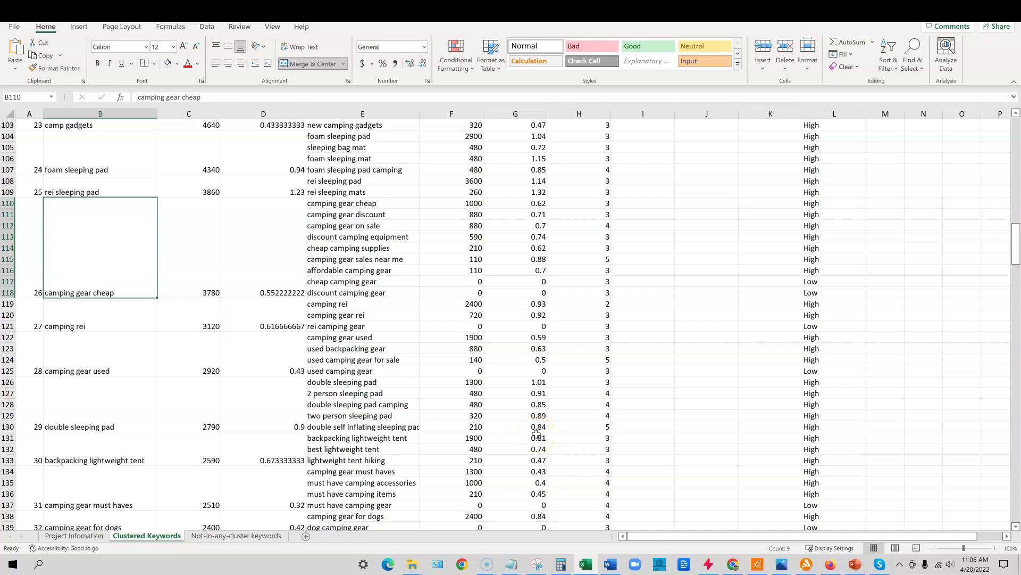
scroll(540, 428, up, 1)
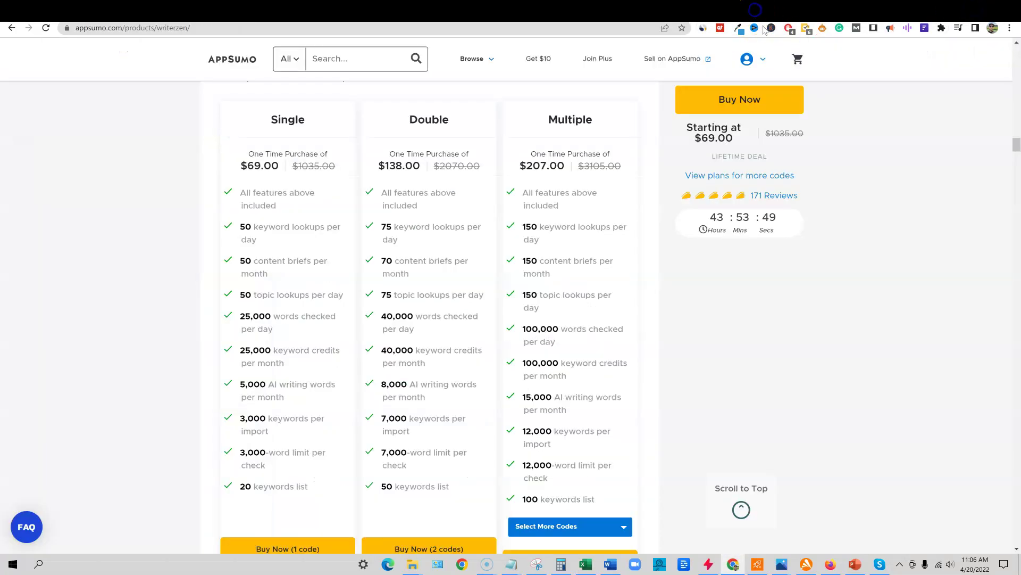
- Return to the top of AppSumo's WriterZen deal page showing the $69.00 starting price and 171 reviews
scroll(744, 327, up, 3)
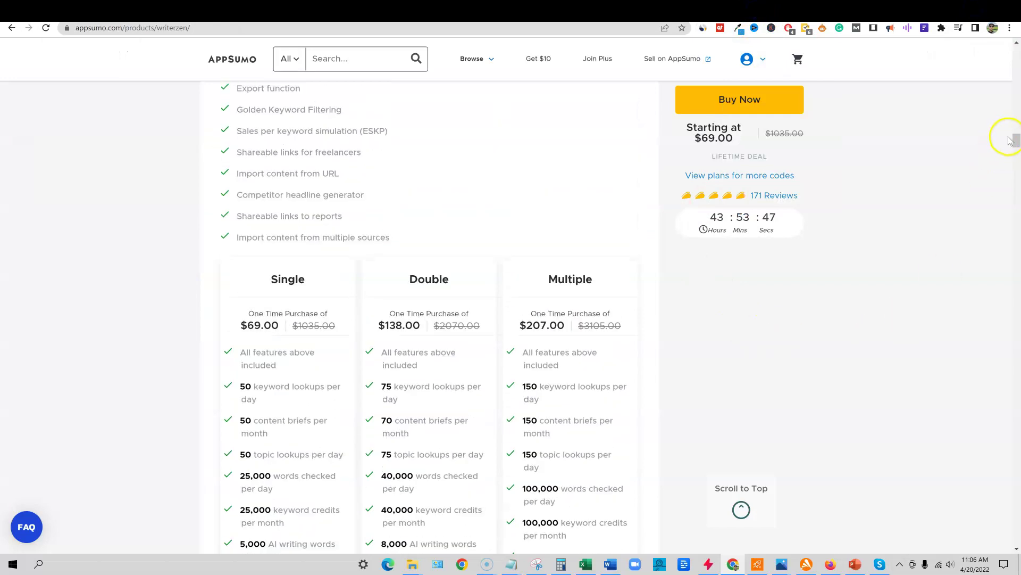
drag(1016, 141, 1016, 54)
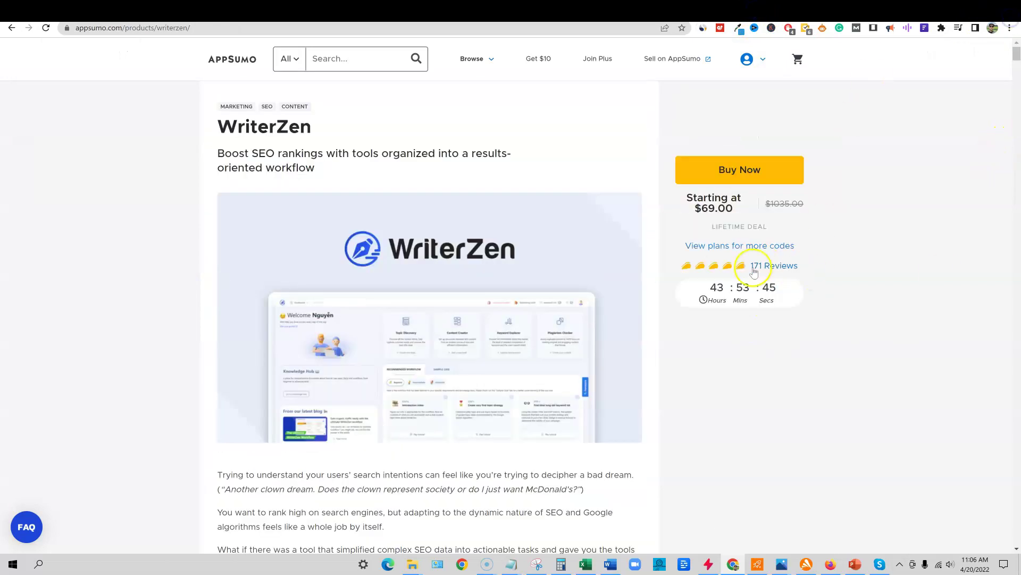